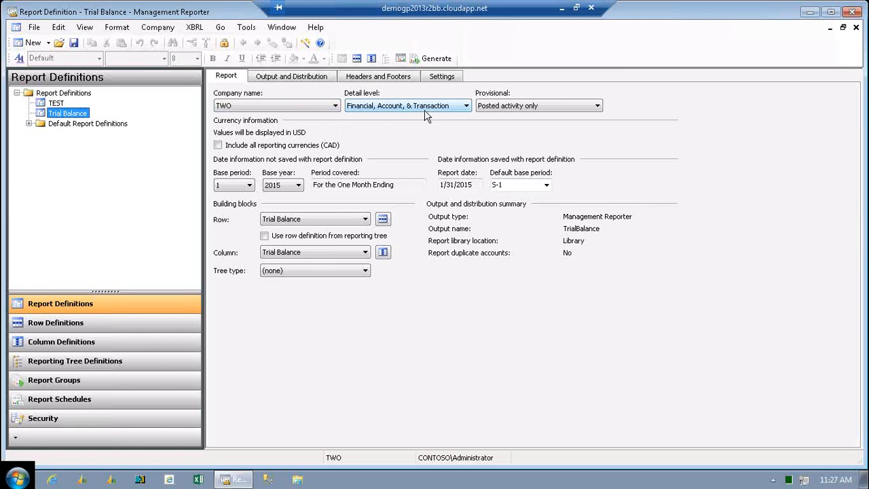
Review the available choices for the Trial Balance report's detail level and provisional activity without changing them.
left_click(463, 107)
left_click(466, 107)
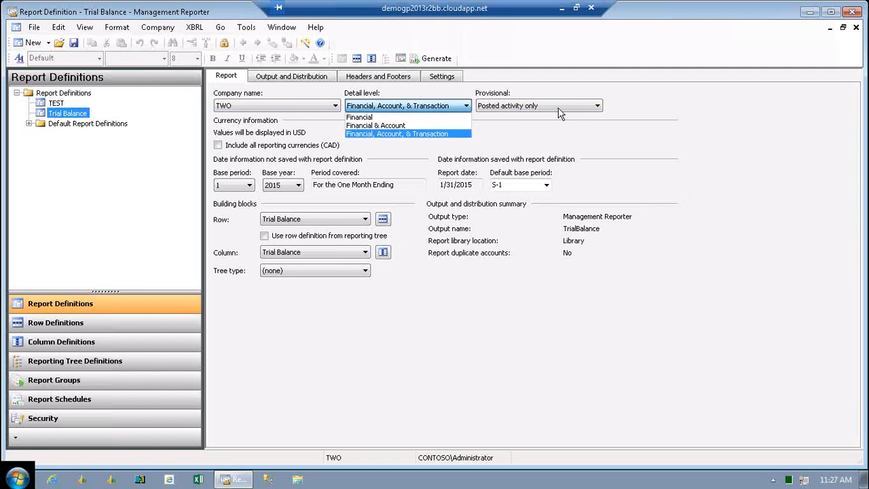
left_click(648, 101)
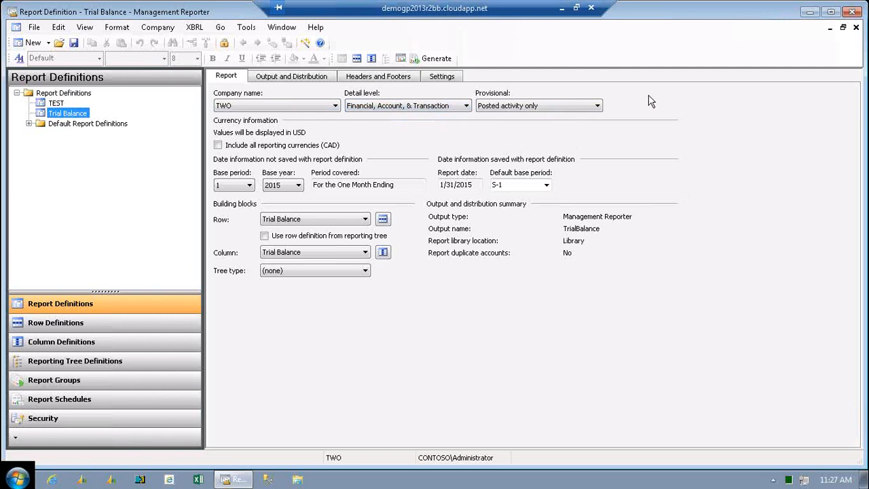
left_click(597, 106)
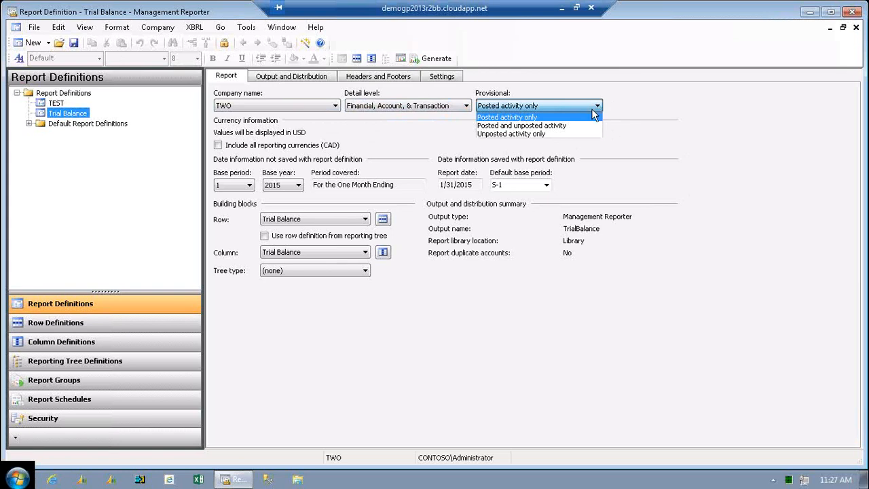
left_click(411, 317)
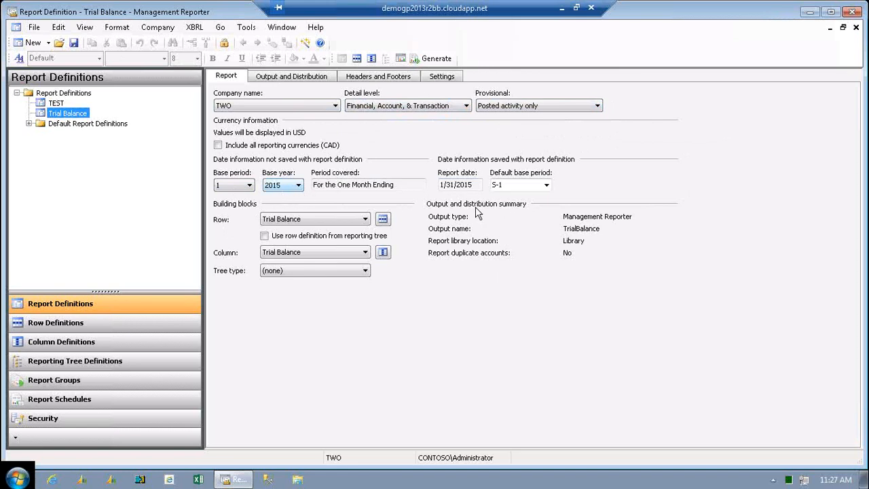
Check which base years and base periods can be chosen for the Trial Balance report.
left_click(298, 185)
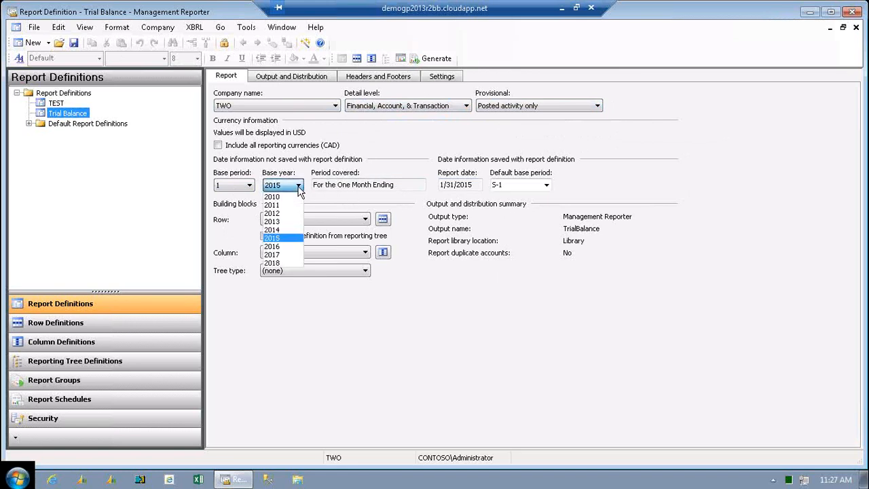
left_click(299, 189)
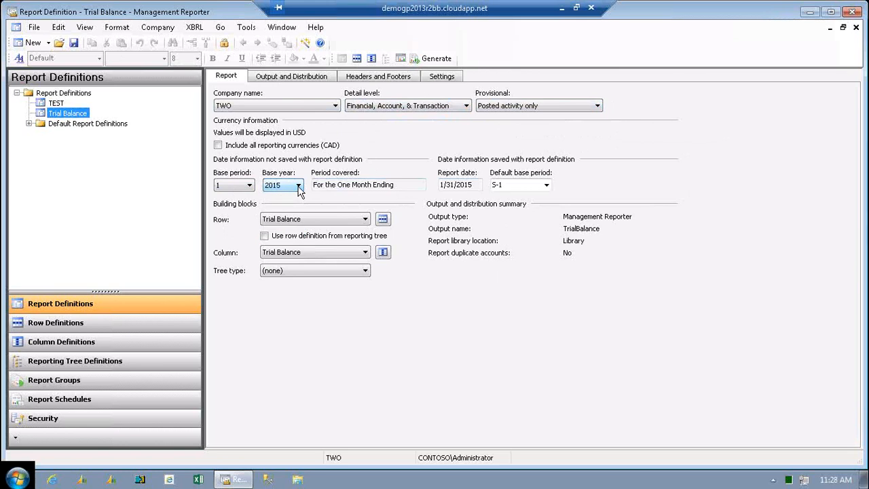
left_click(251, 188)
left_click(250, 187)
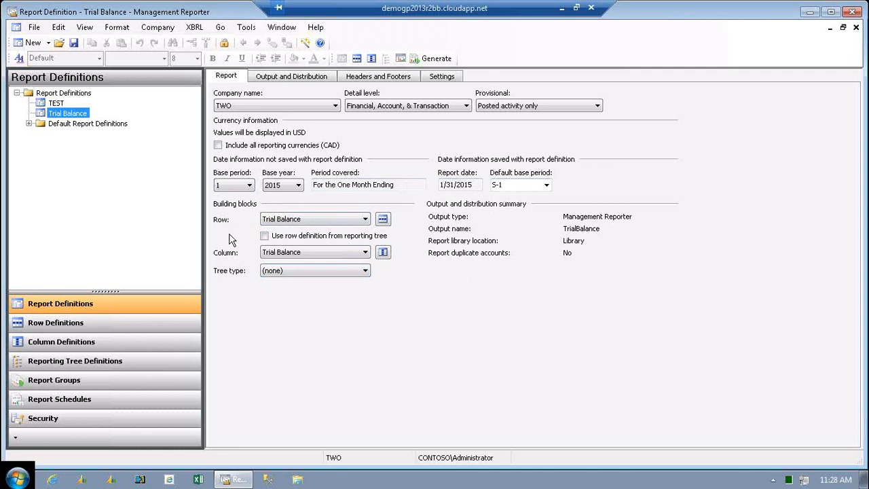
Review the row and column definitions available as building blocks for the Trial Balance report.
left_click(364, 218)
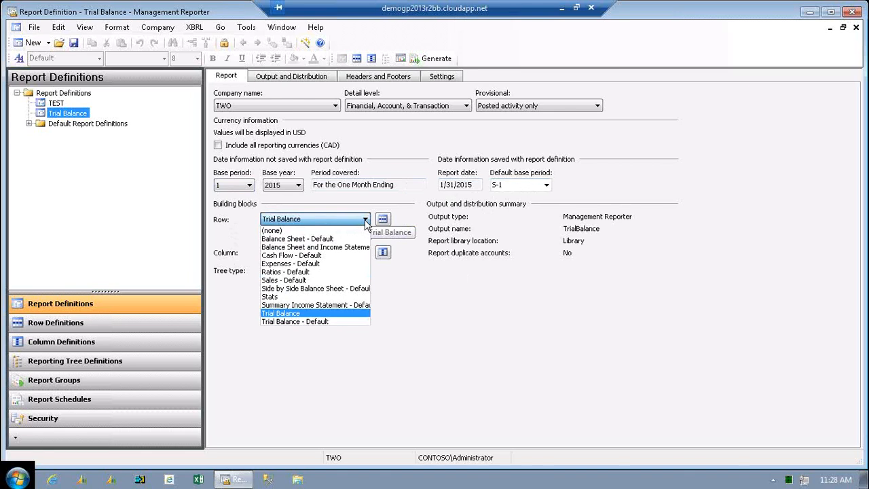
left_click(365, 223)
left_click(364, 252)
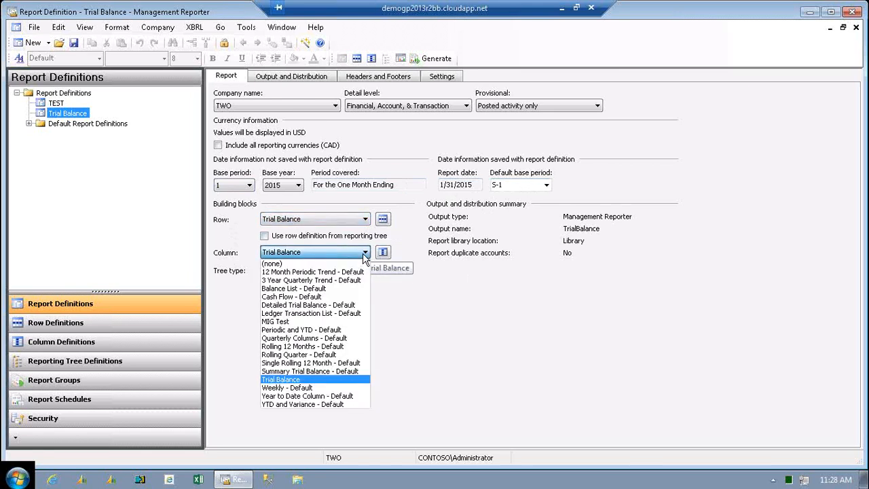
left_click(365, 257)
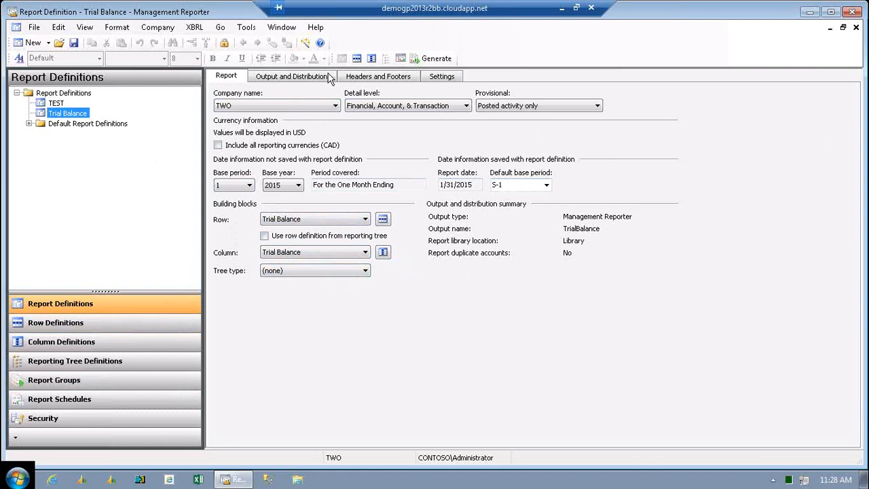
Examine the Trial Balance report's output and distribution options and its header and footer contents.
left_click(271, 76)
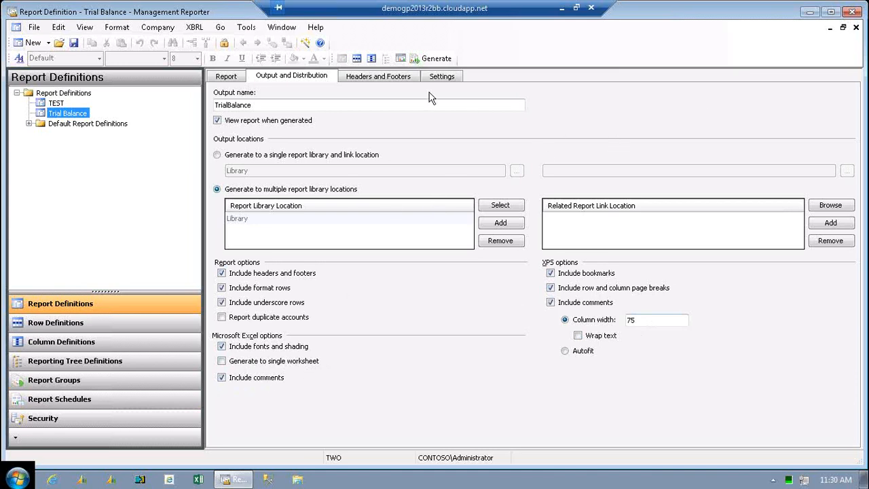
left_click(381, 76)
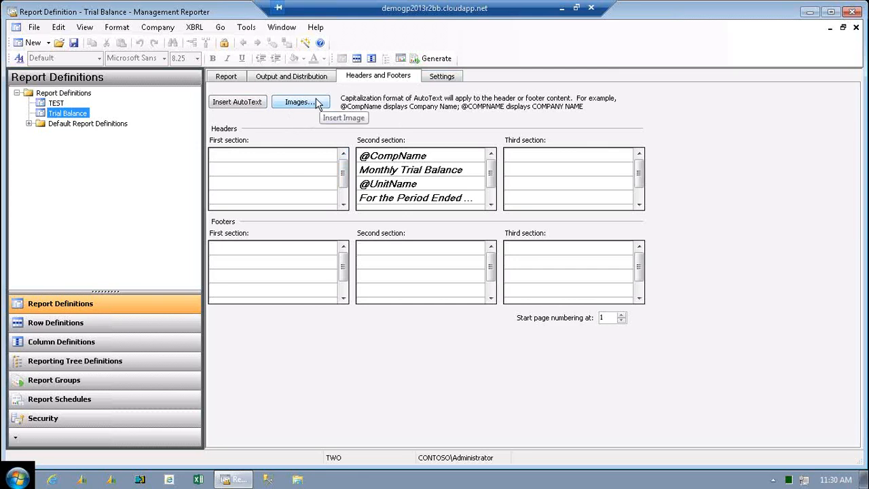
Review the report's rounding precision and negative-number display choices, and check its currency information.
left_click(438, 80)
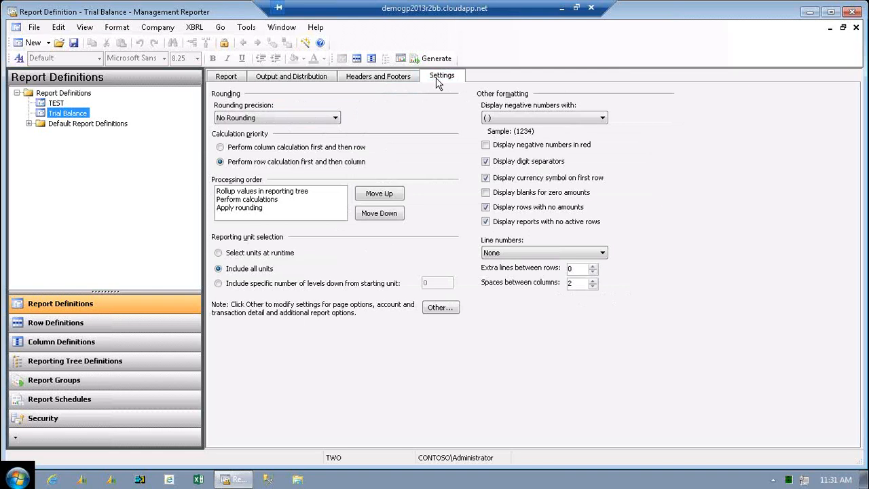
left_click(336, 120)
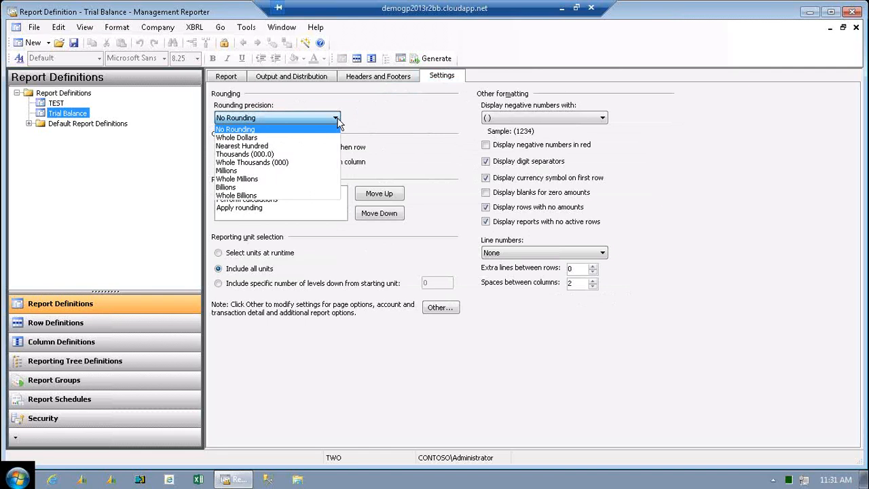
left_click(359, 112)
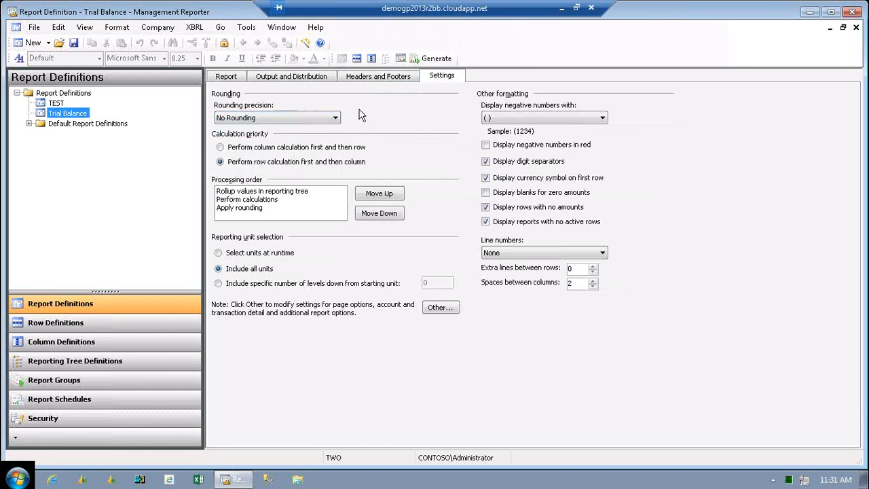
left_click(602, 119)
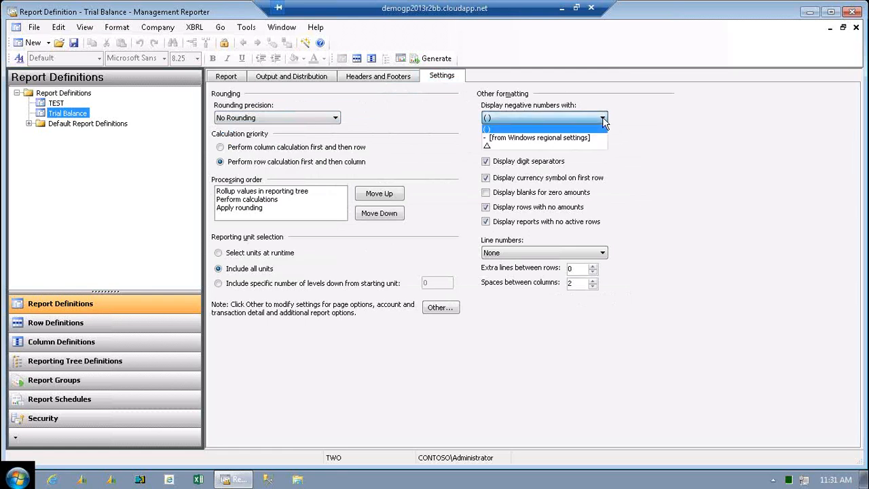
left_click(597, 128)
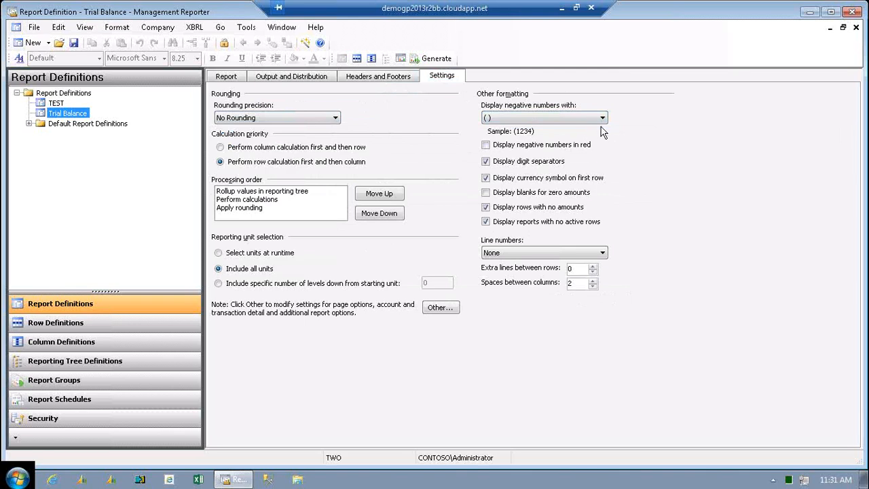
left_click(603, 119)
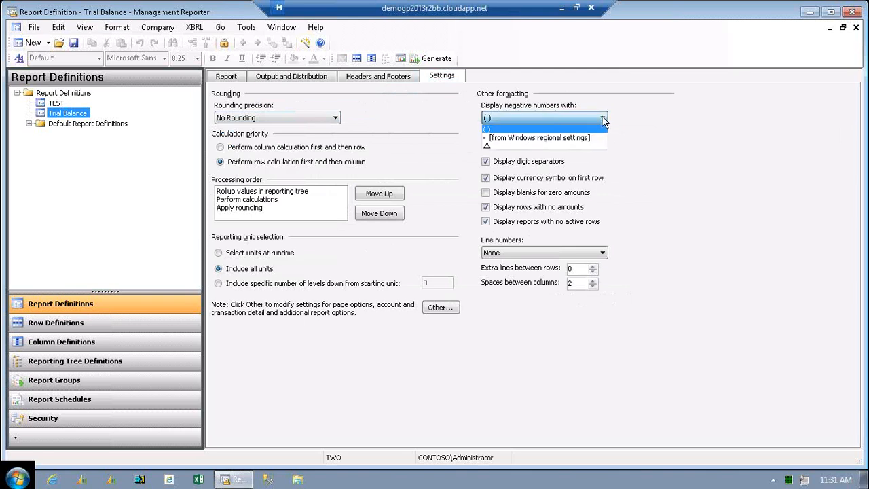
left_click(602, 118)
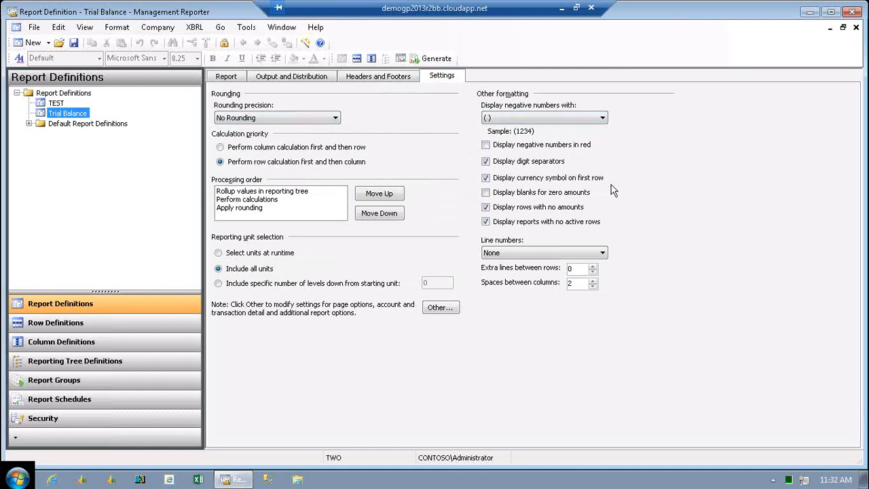
left_click(229, 77)
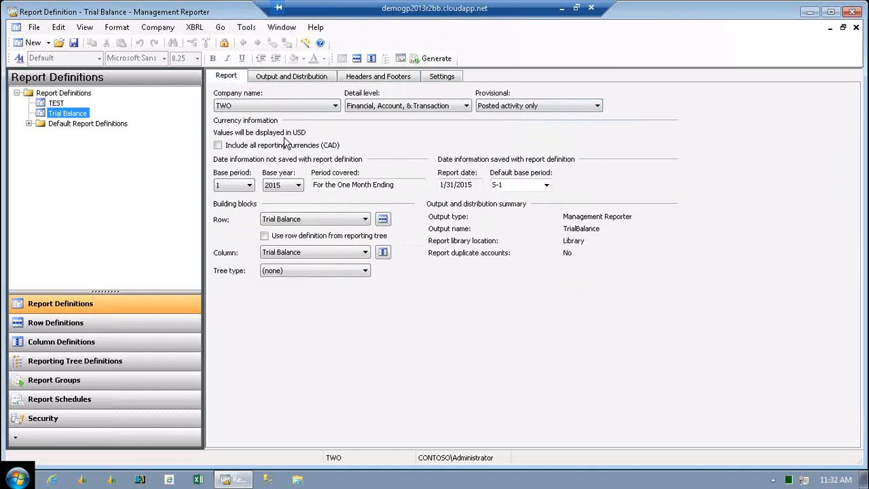
Examine the additional report settings for page setup, account and transaction detail, and additional options, and close them without changes.
left_click(442, 78)
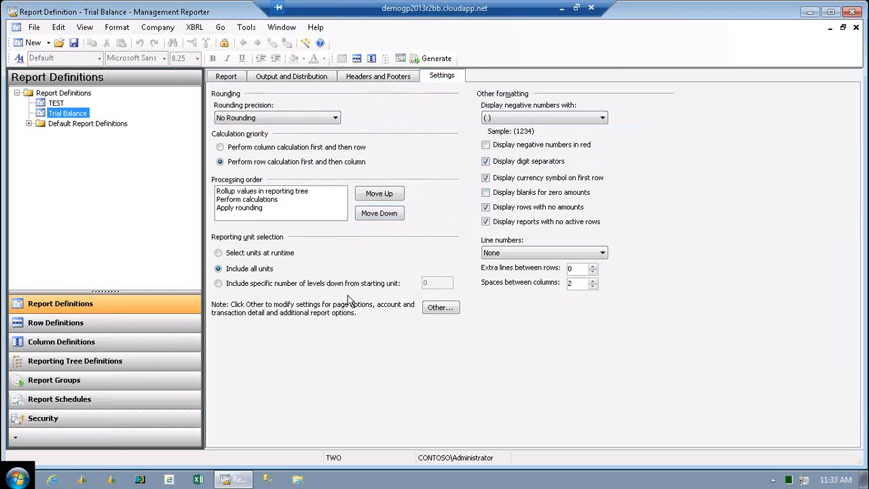
left_click(441, 308)
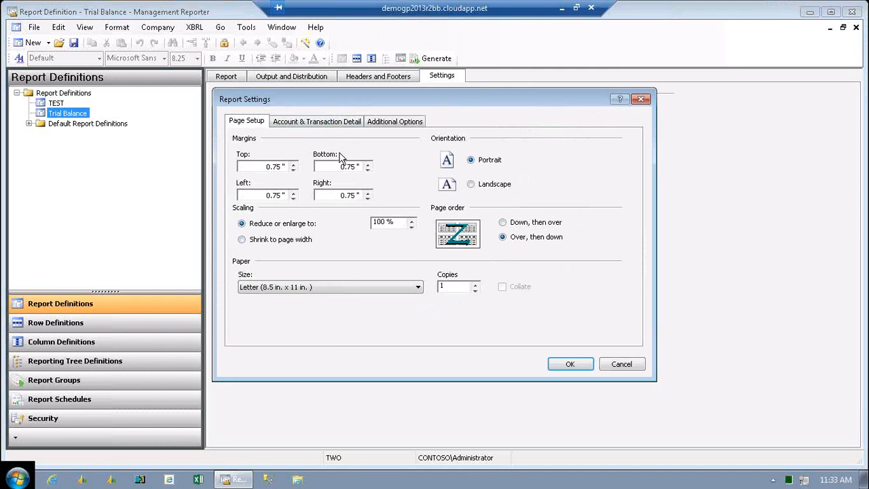
left_click(297, 125)
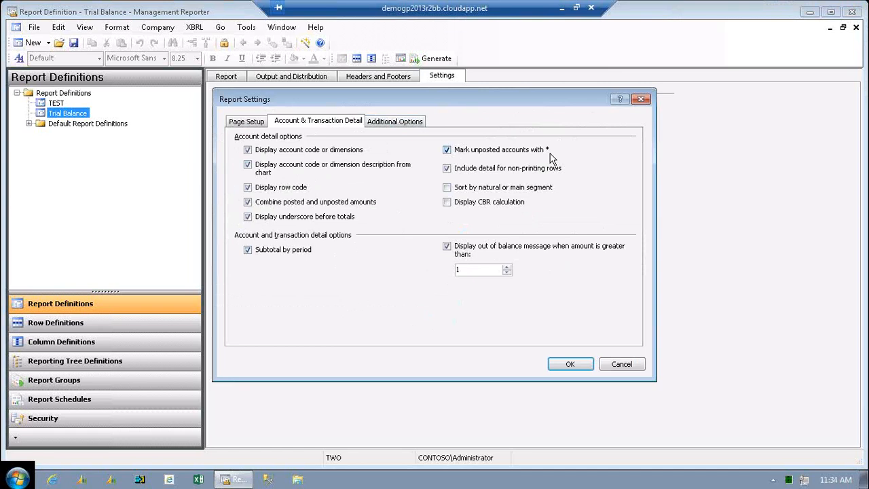
left_click(409, 127)
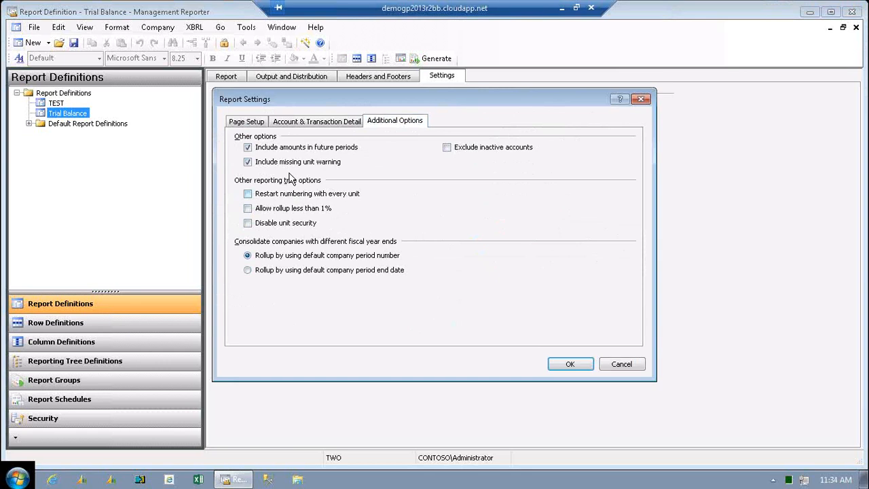
left_click(248, 123)
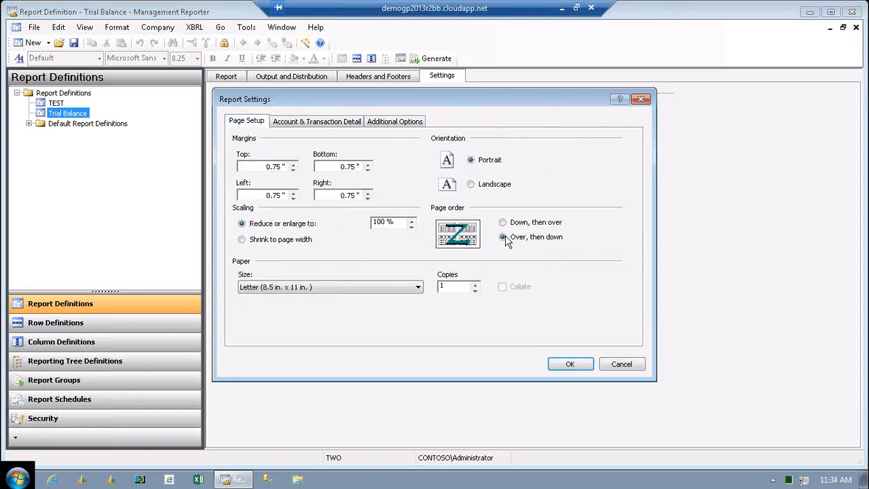
left_click(644, 100)
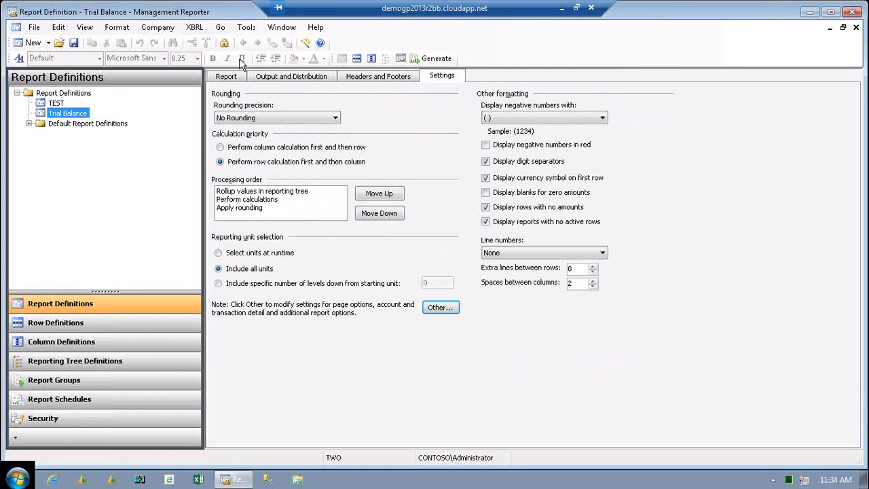
Open the Trial Balance row definition from the existing row definitions.
left_click(228, 78)
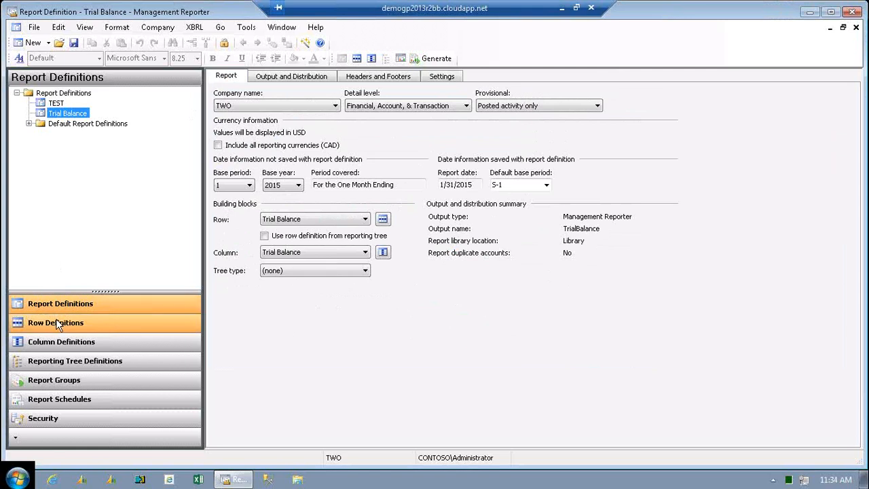
left_click(57, 324)
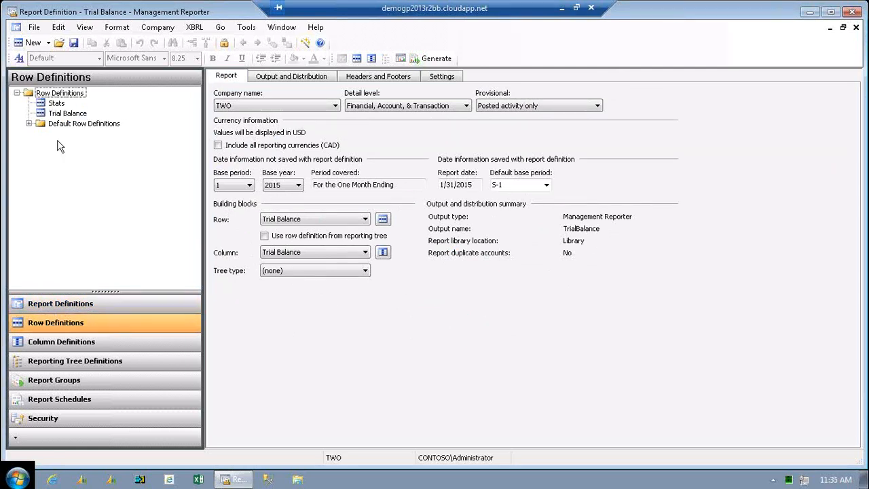
left_click(49, 115)
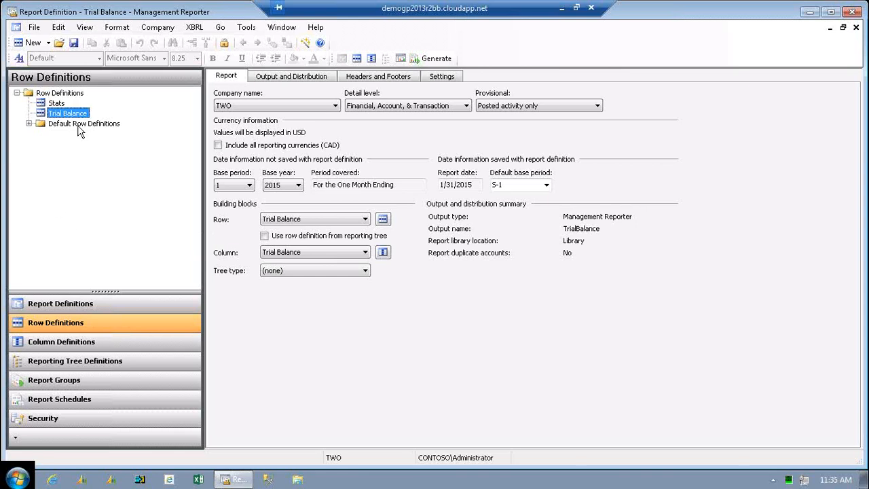
double_click(75, 116)
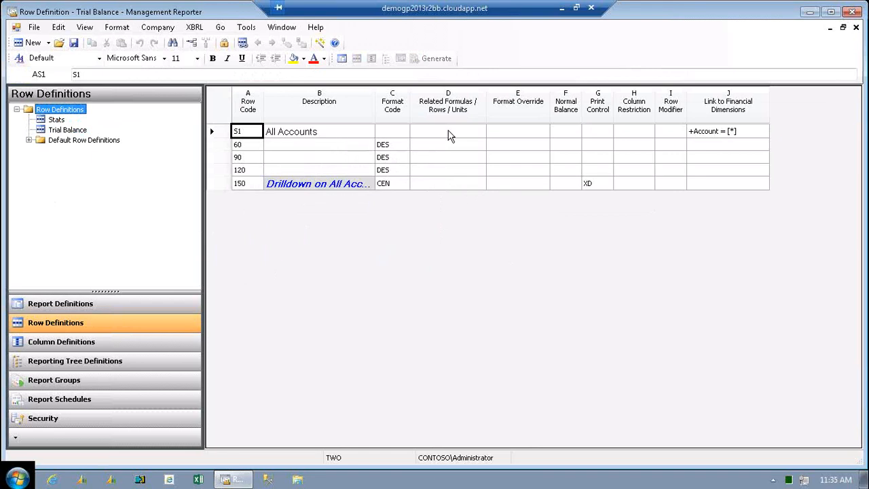
Inspect the format code of row 60, the description of row 150, and the format code choices for row 150.
left_click(404, 149)
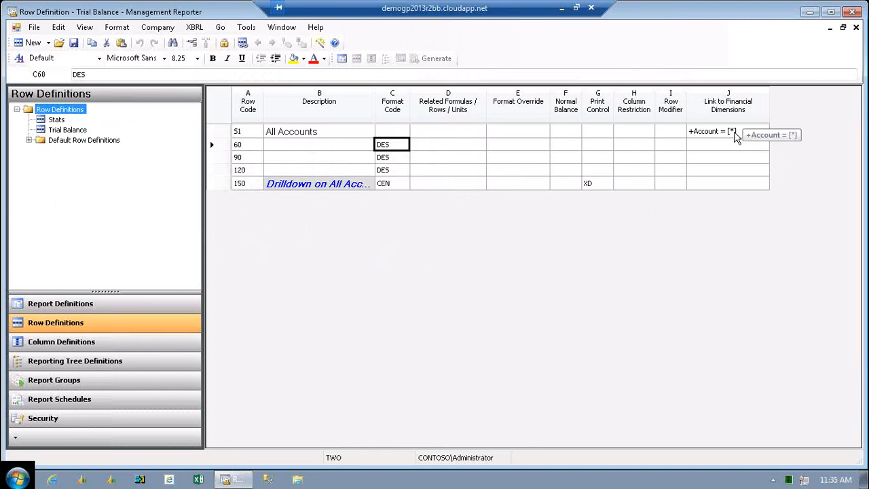
left_click(345, 188)
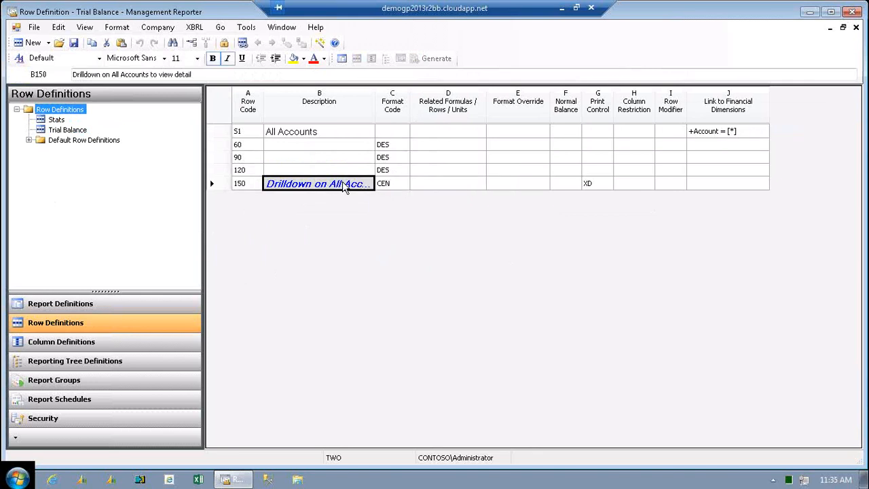
left_click(344, 188)
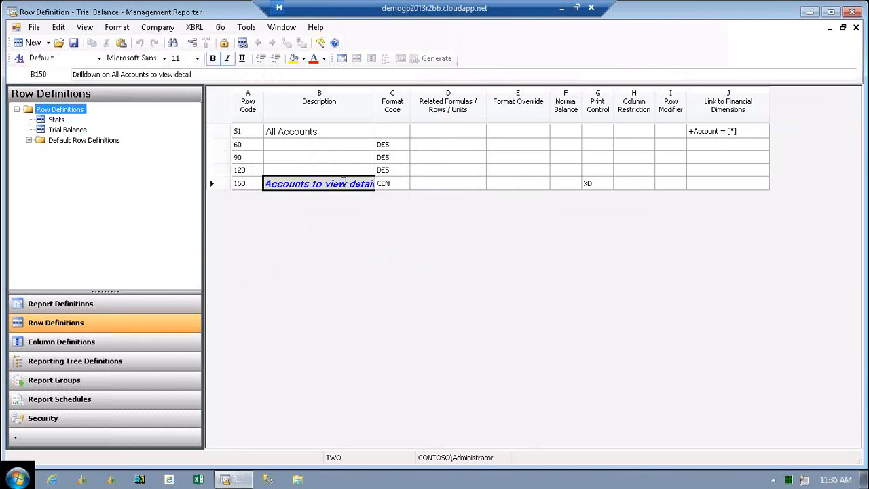
double_click(309, 183)
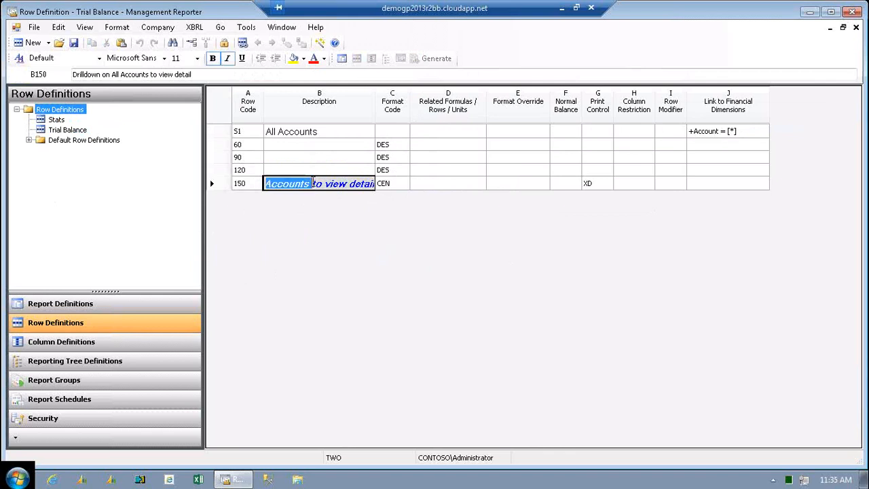
left_click(397, 187)
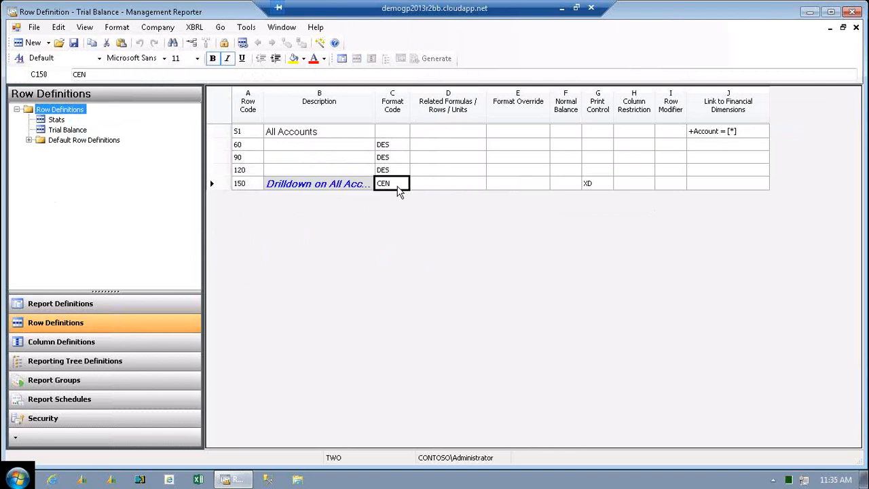
left_click(398, 188)
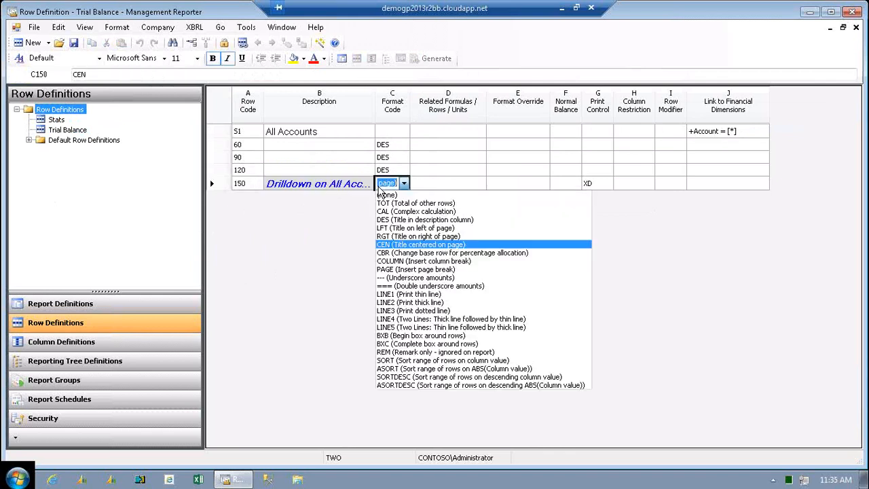
Leave row 150's format code unchanged and open the Trial Balance column definition.
left_click(322, 243)
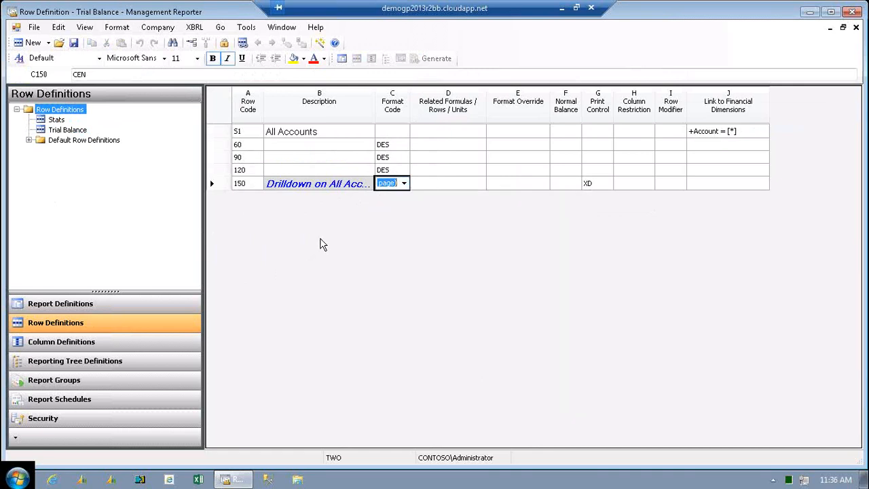
left_click(72, 340)
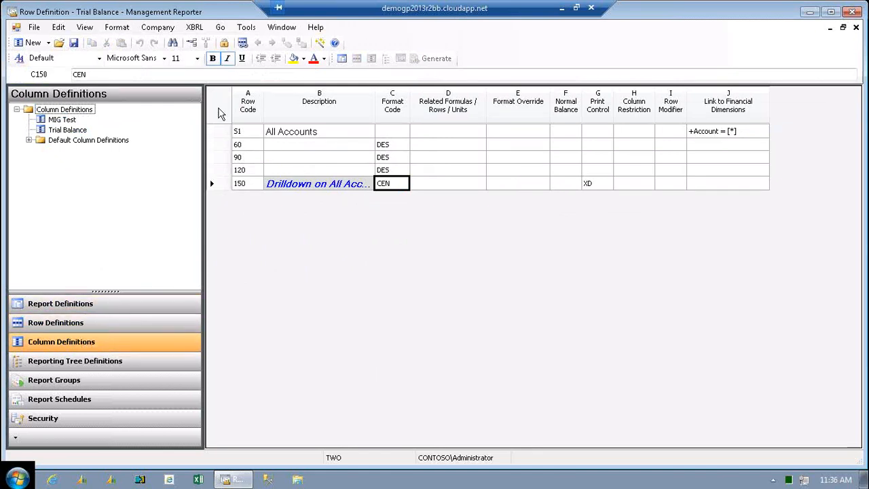
left_click(78, 129)
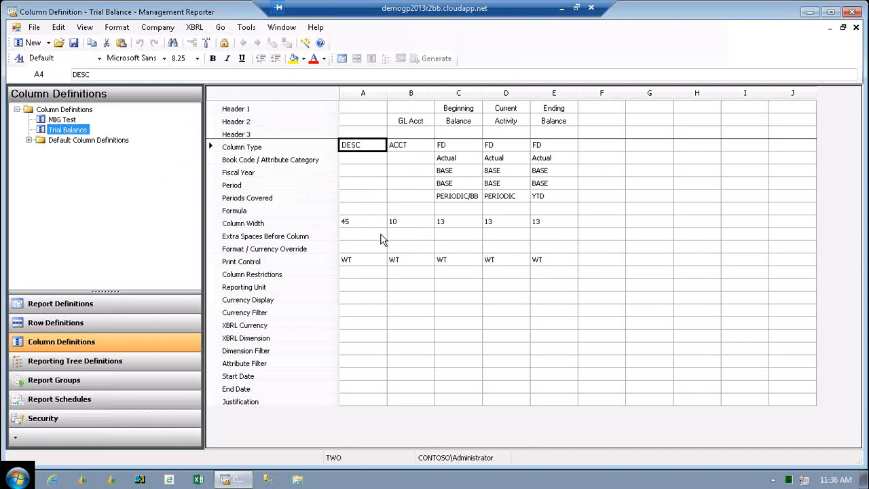
Inspect column A's print control options without changing them, and check the fiscal year setting of the Beginning Balance column.
left_click(361, 265)
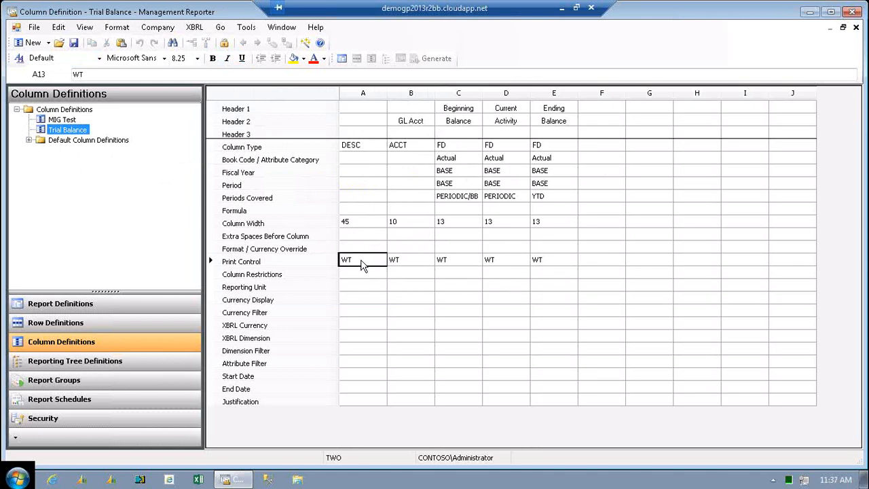
double_click(361, 265)
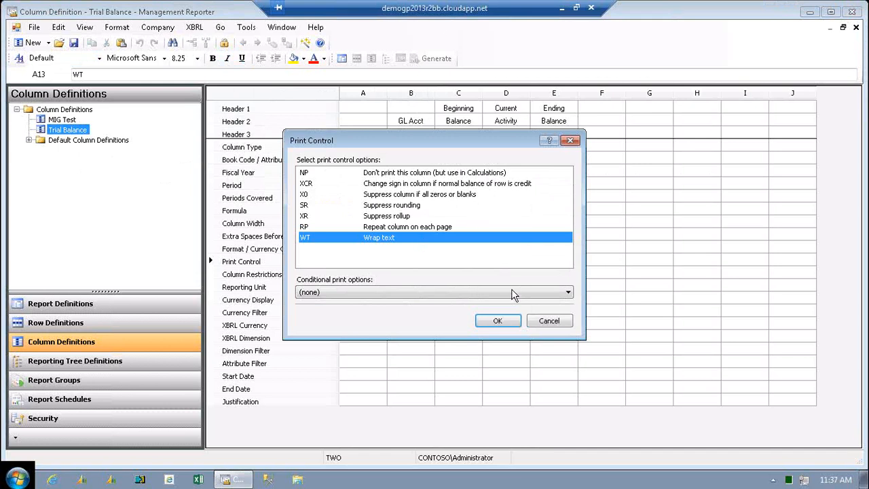
left_click(549, 321)
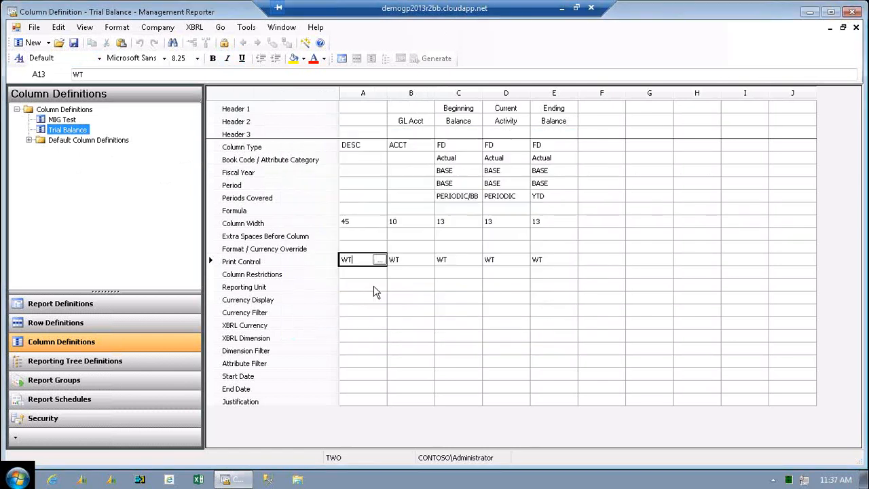
left_click(445, 174)
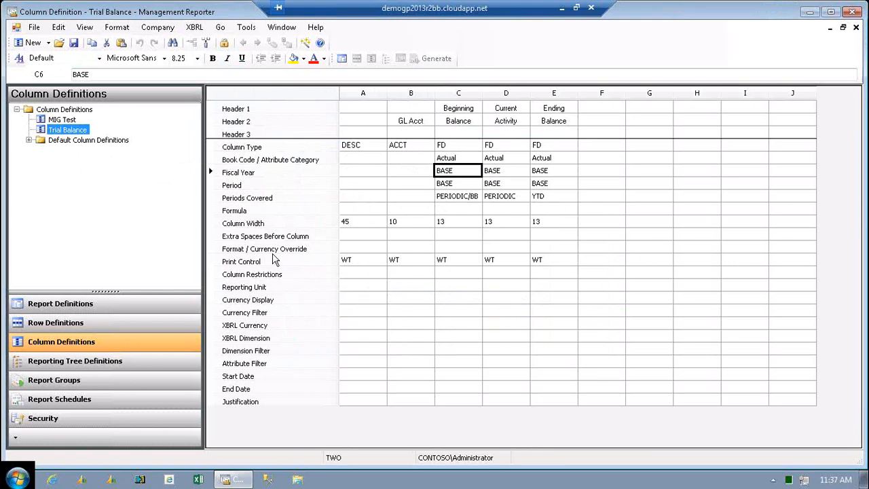
Open the TWO_Departments reporting tree definition and examine its Sales unit.
left_click(95, 363)
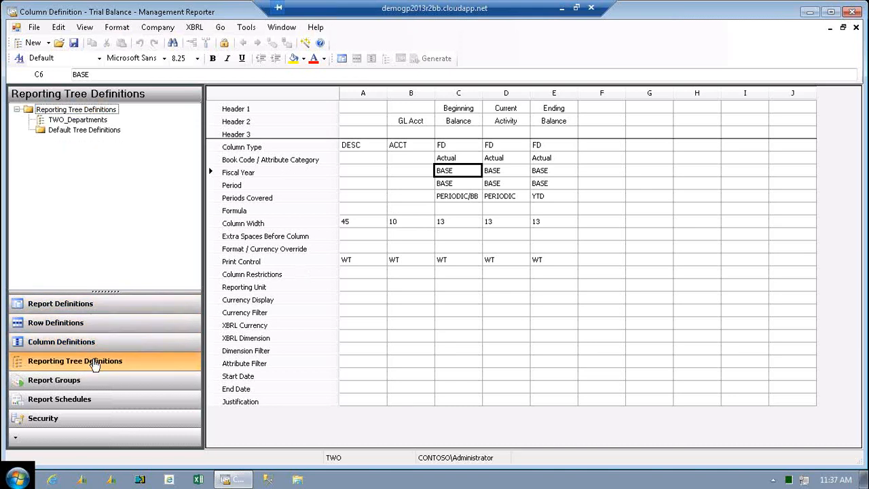
double_click(77, 120)
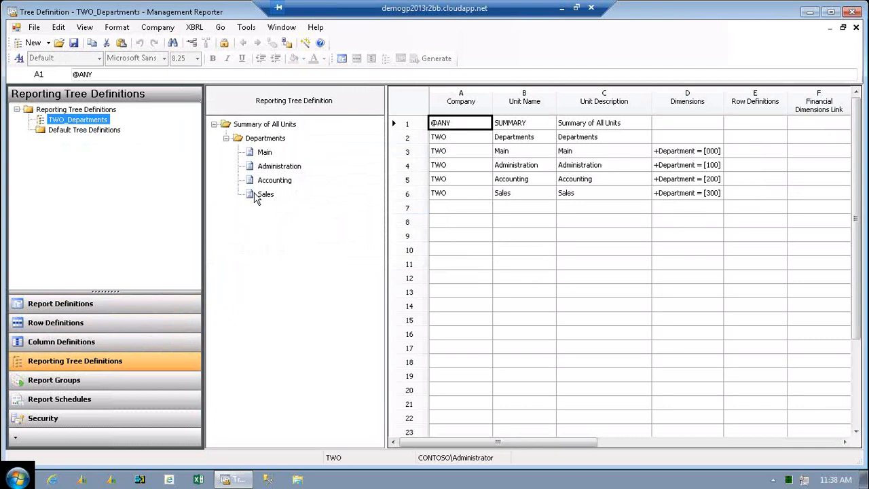
left_click(256, 198)
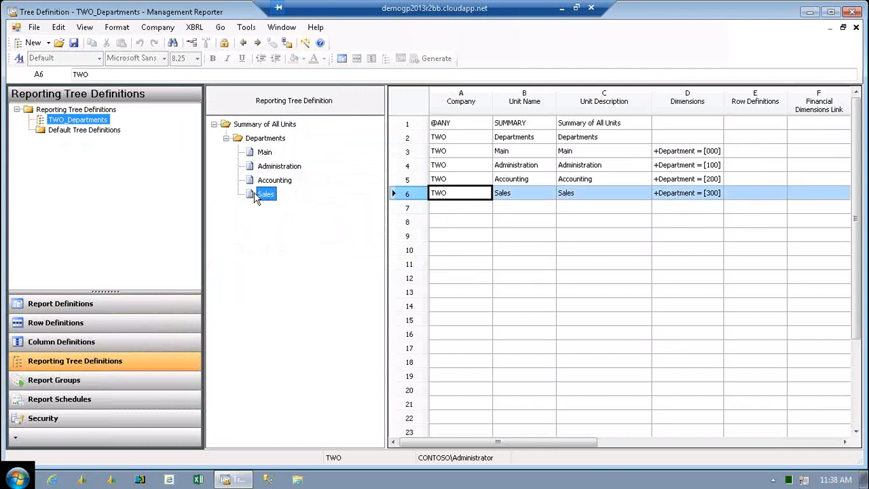
Check the report groups and report schedules, and view the list of security users.
left_click(53, 383)
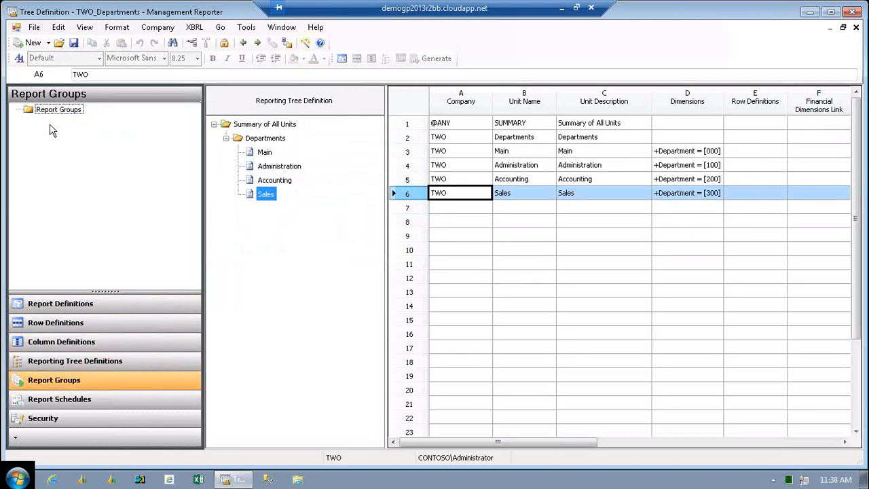
left_click(48, 405)
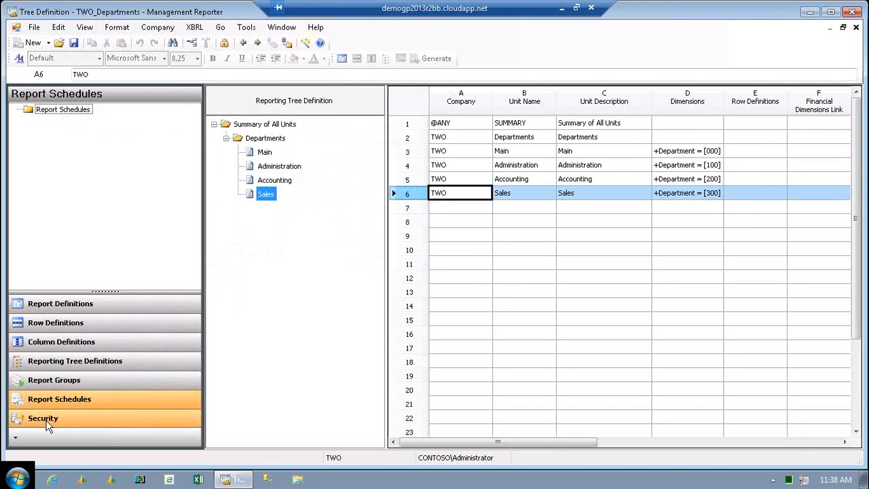
left_click(46, 418)
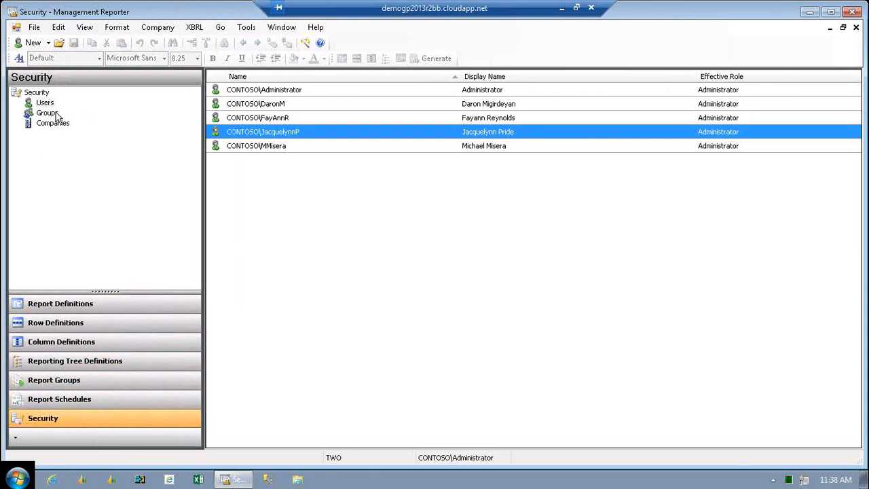
left_click(42, 103)
Reopen the Trial Balance report definition and generate the report.
left_click(110, 315)
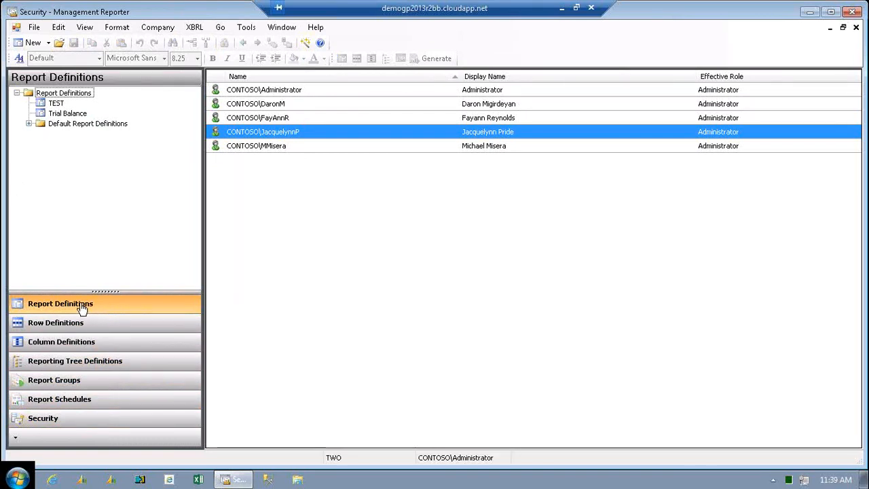
double_click(73, 113)
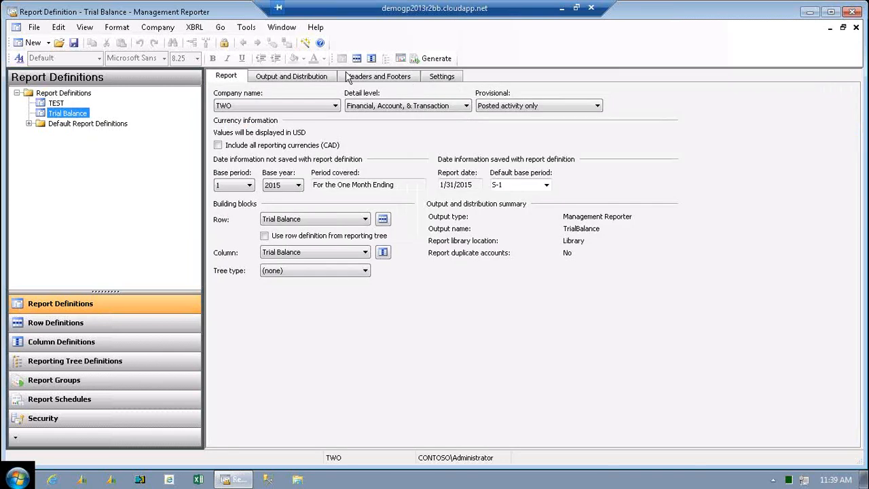
left_click(434, 60)
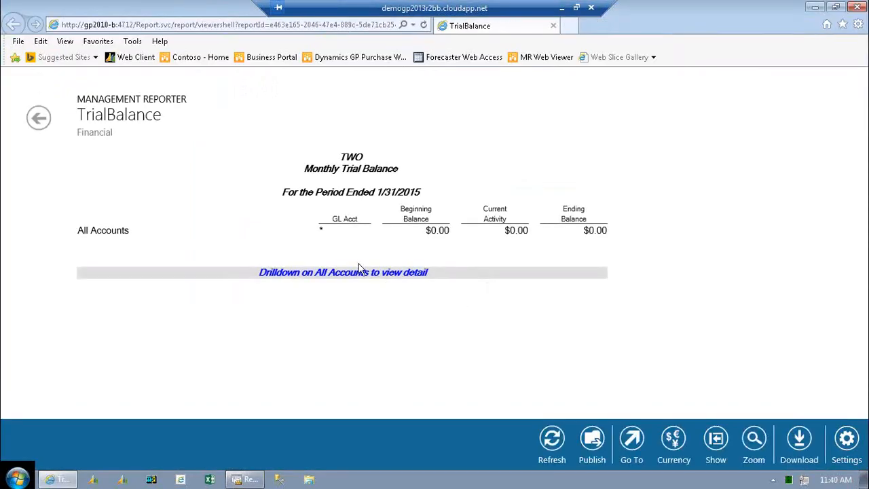
Drill down on All Accounts in the generated report and look through the account-level balances.
left_click(96, 232)
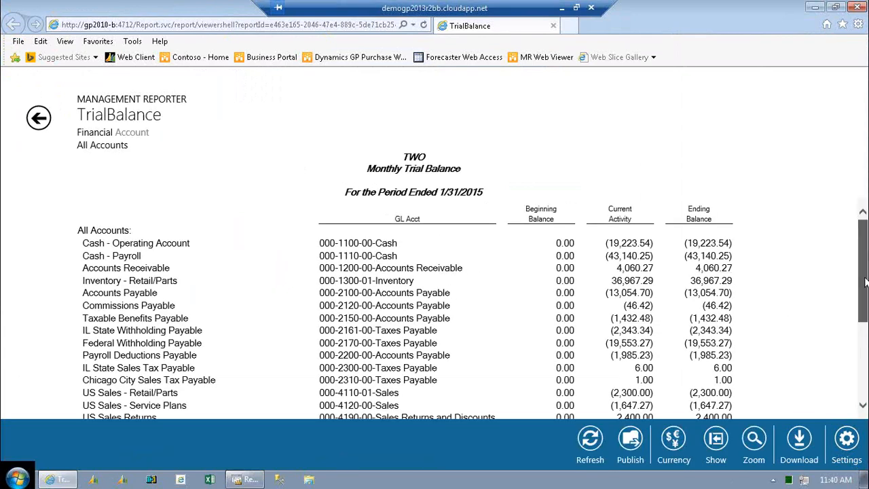
scroll(864, 282, "down", 1)
scroll(864, 285, "down", 3)
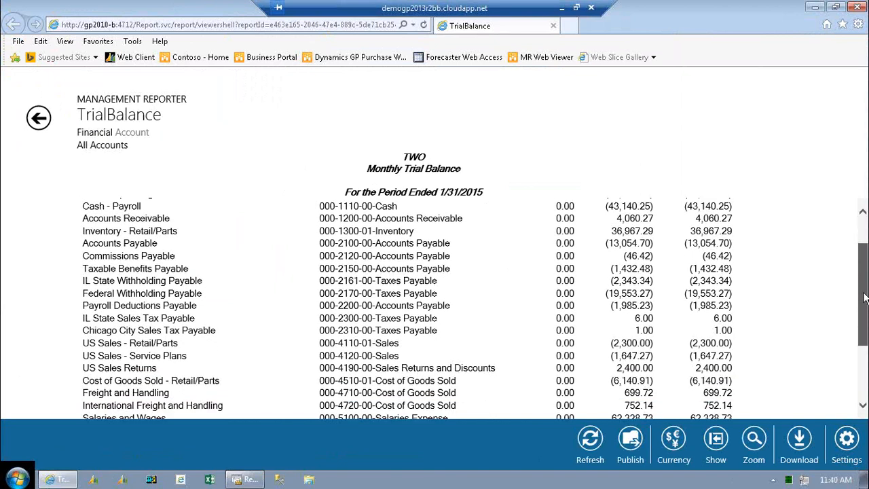
scroll(863, 282, "up", 2)
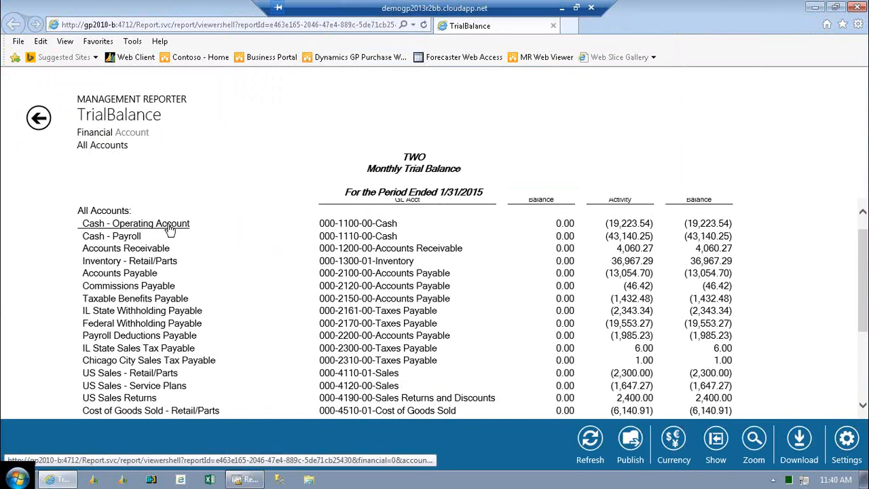
View the transactions behind Cash - Operating Account and Accounts Receivable, returning to the account list after each.
left_click(169, 226)
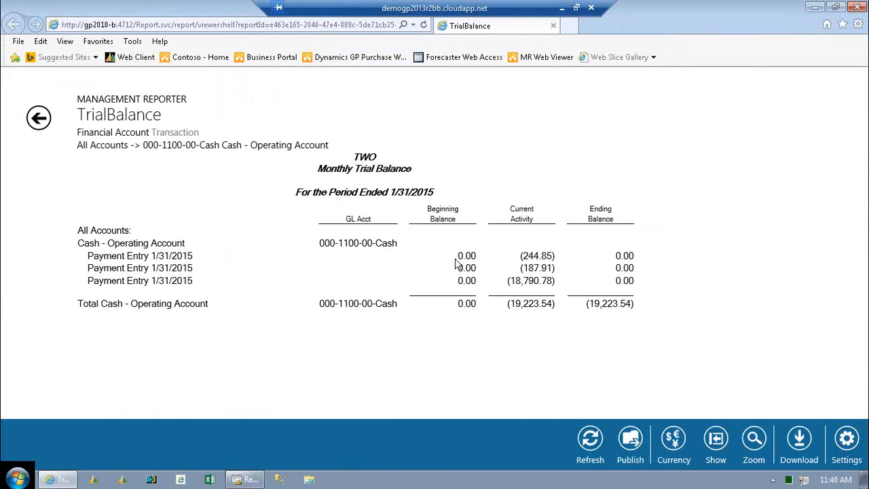
left_click(33, 122)
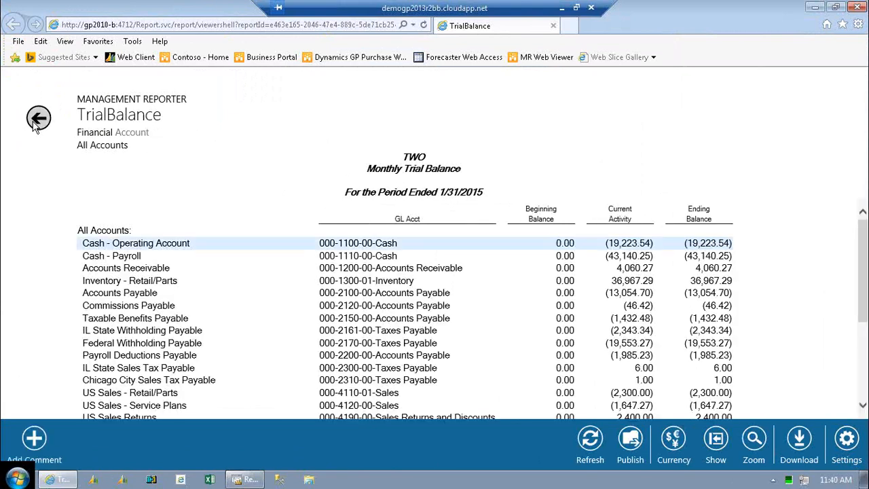
left_click(116, 270)
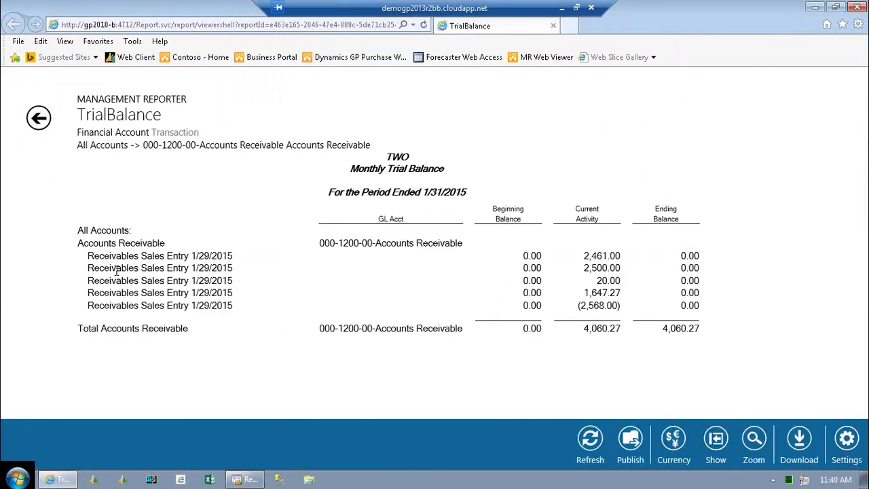
left_click(38, 119)
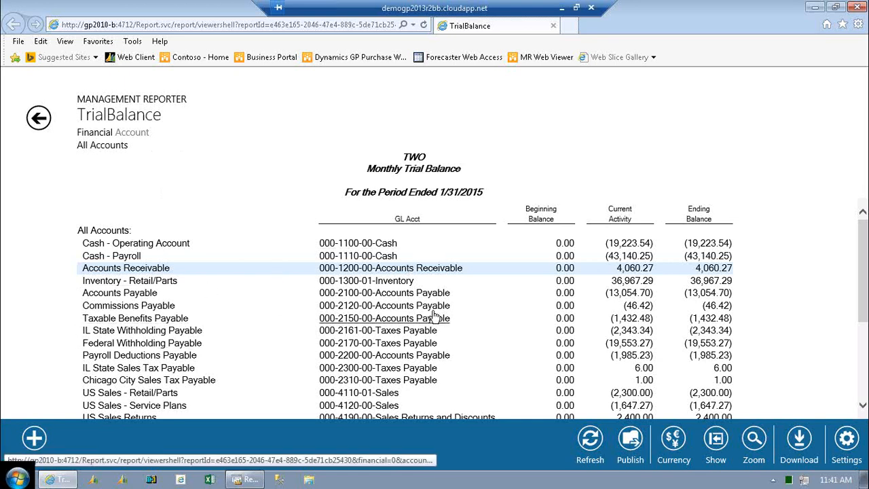
Review the rest of the account list and view the transactions behind Freight and Handling, returning to the list.
left_click_drag(865, 237, 865, 325)
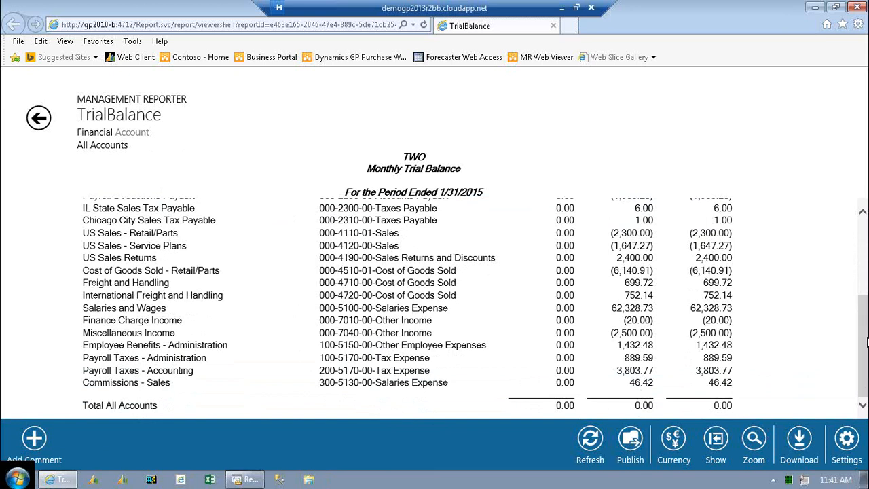
left_click_drag(863, 347, 864, 311)
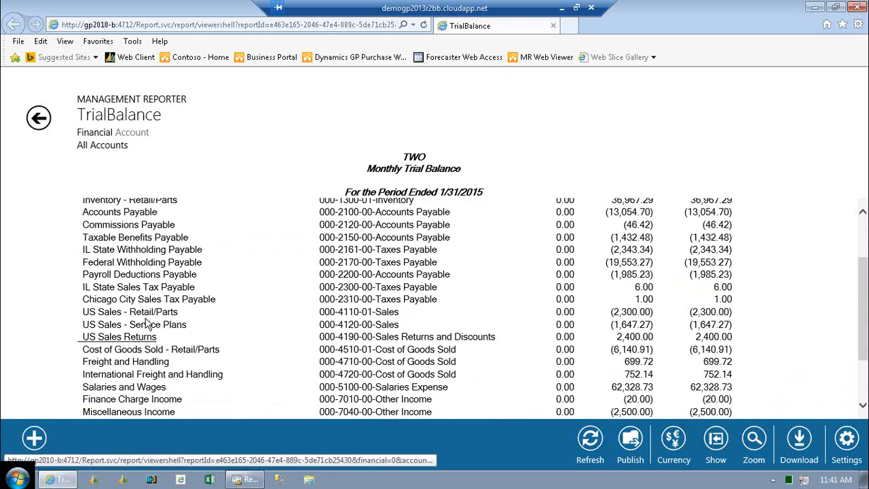
left_click(129, 368)
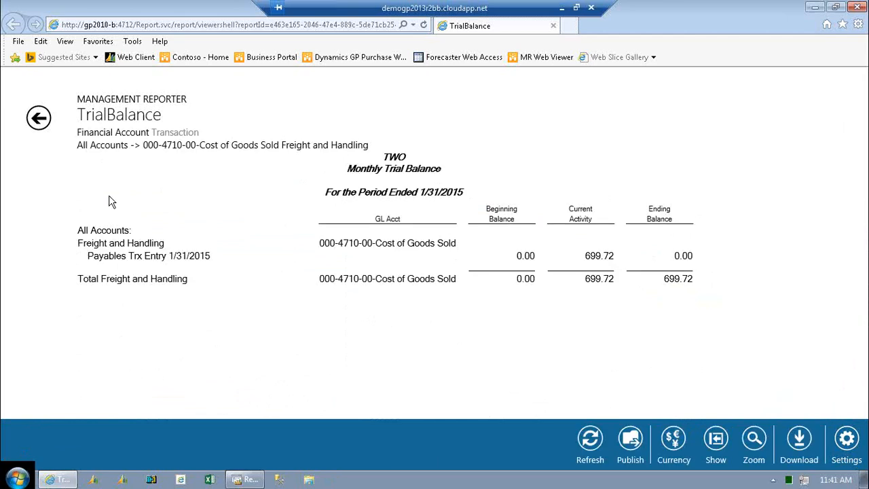
left_click(40, 119)
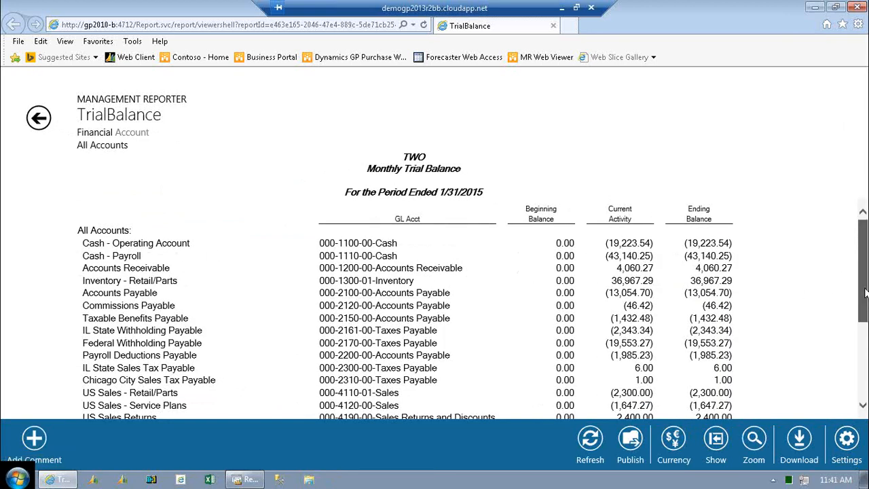
View the transactions behind the current activity of US Sales - Retail/Parts, and return to the account list.
left_click_drag(865, 291, 865, 324)
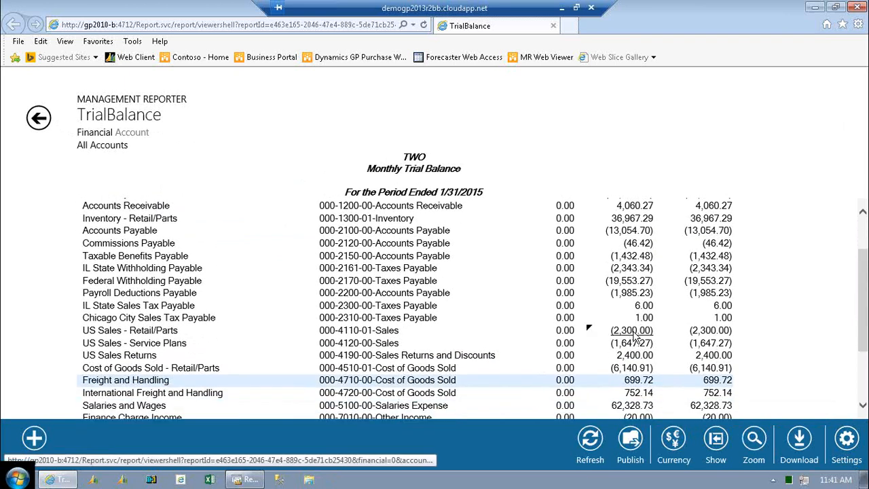
left_click(632, 331)
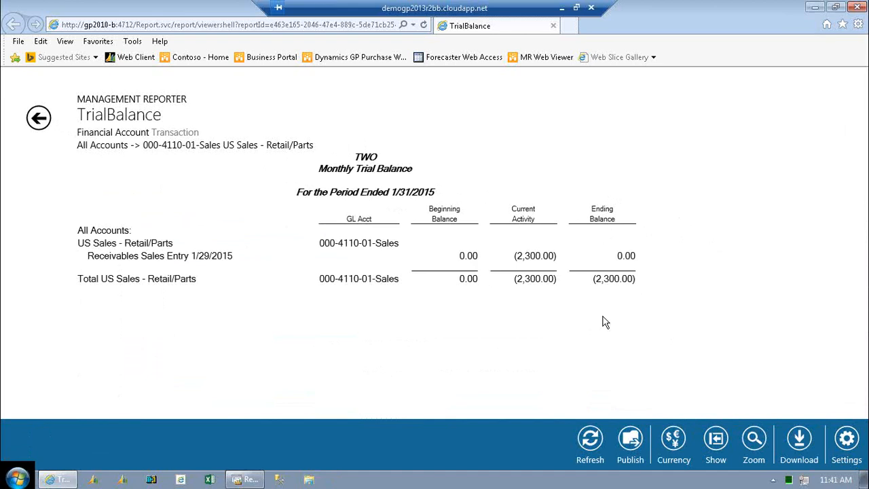
left_click(45, 121)
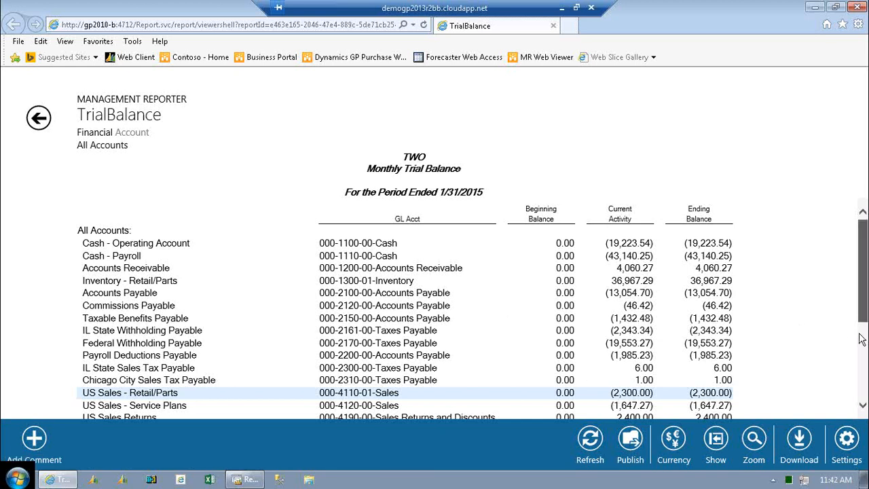
scroll(861, 339, "down", 2)
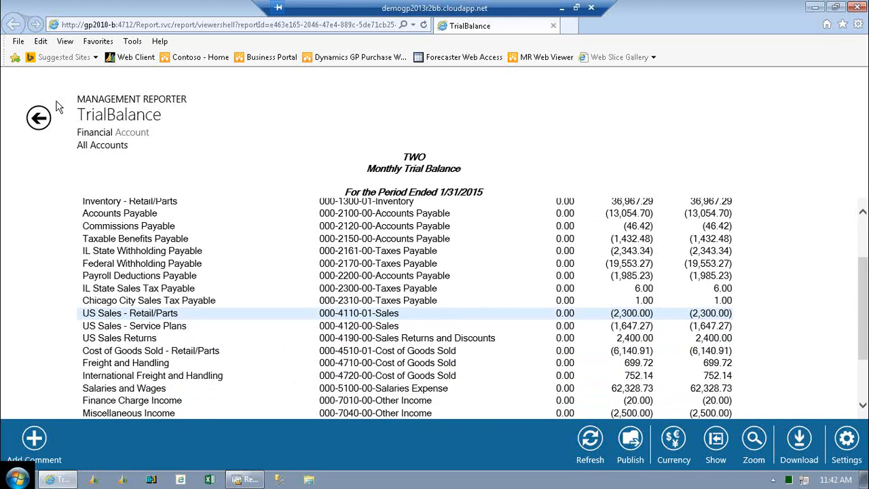
Go back to the report's financial summary level and close the report viewer to return to the report definition.
left_click(38, 119)
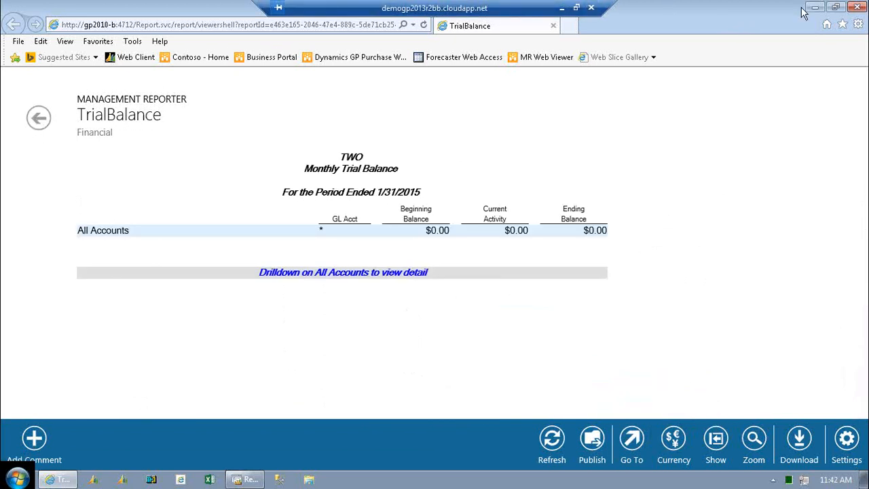
double_click(772, 14)
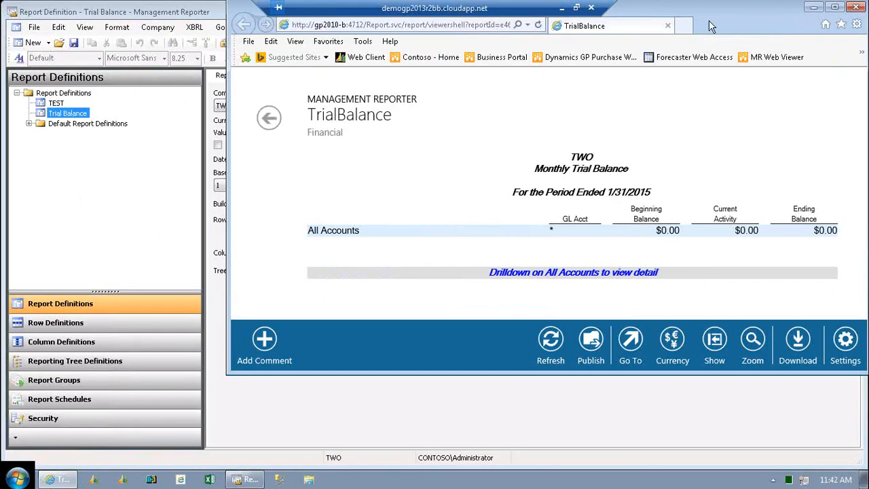
mouse_move(723, 22)
left_mouse_down()
mouse_move(692, 25)
mouse_move(721, 36)
left_mouse_up()
left_click(818, 16)
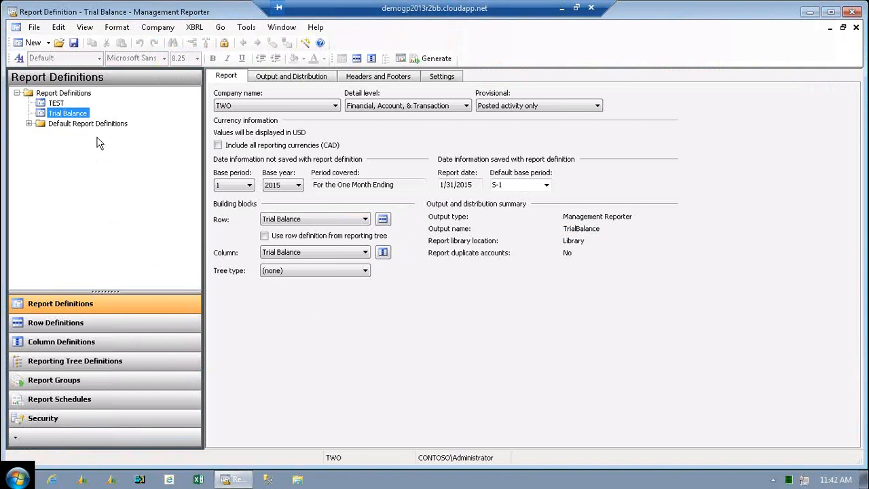
Open the TEST report definition without saving the Trial Balance changes, and check which row definitions are available.
left_click(61, 104)
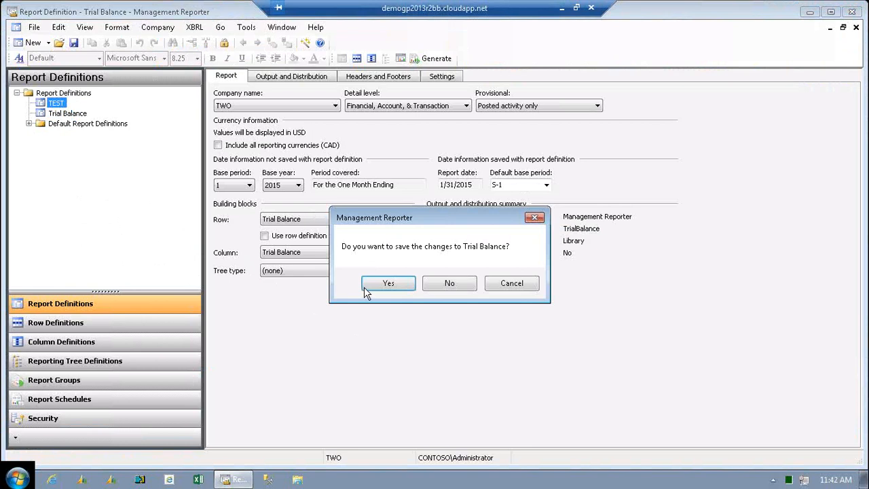
left_click(447, 284)
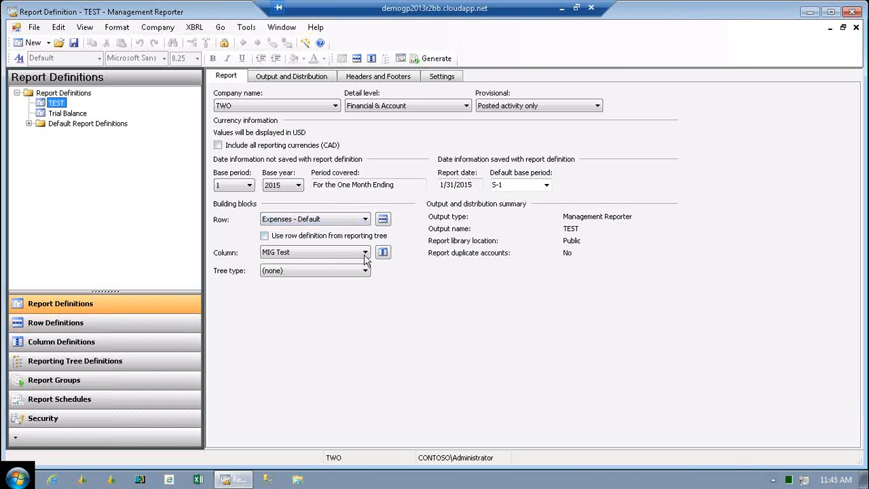
left_click(366, 219)
left_click(367, 219)
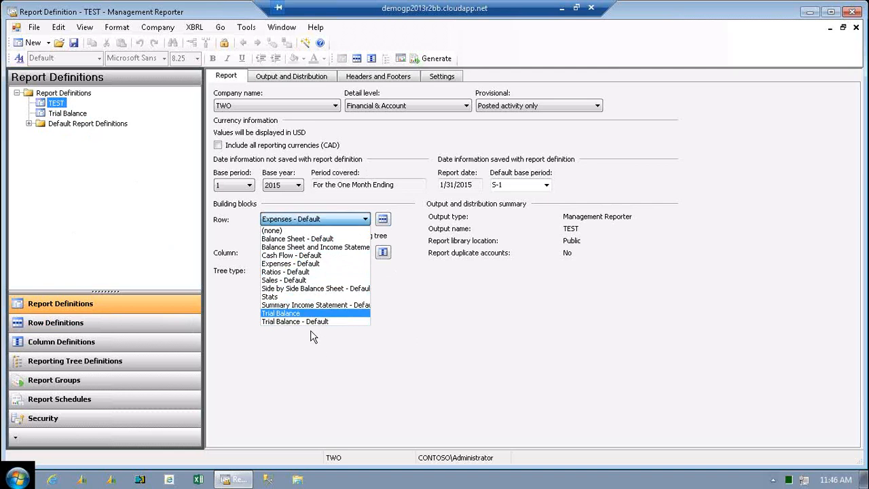
left_click(57, 108)
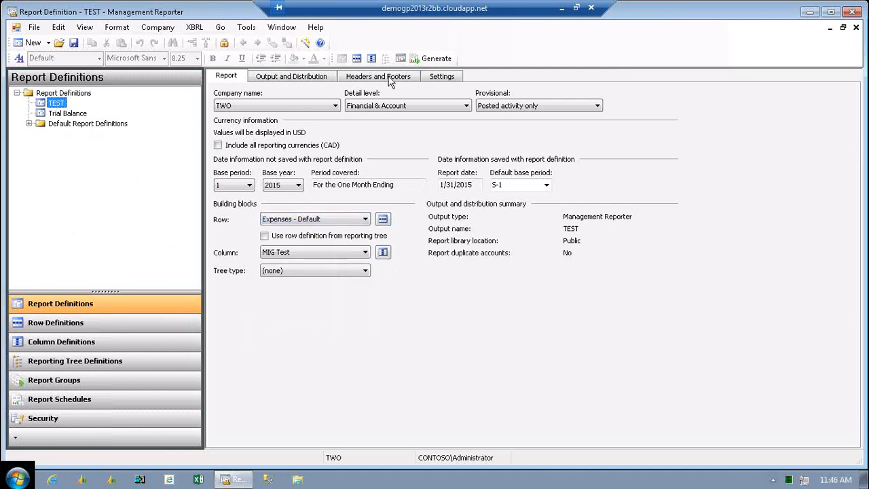
Generate the TEST report at the Financial & Account detail level and look at its financial summary.
left_click(429, 61)
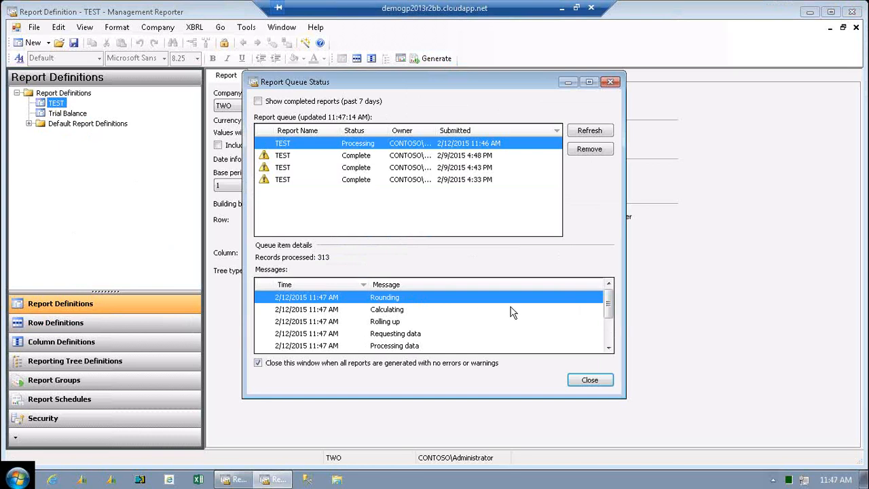
scroll(609, 328, "down", 2)
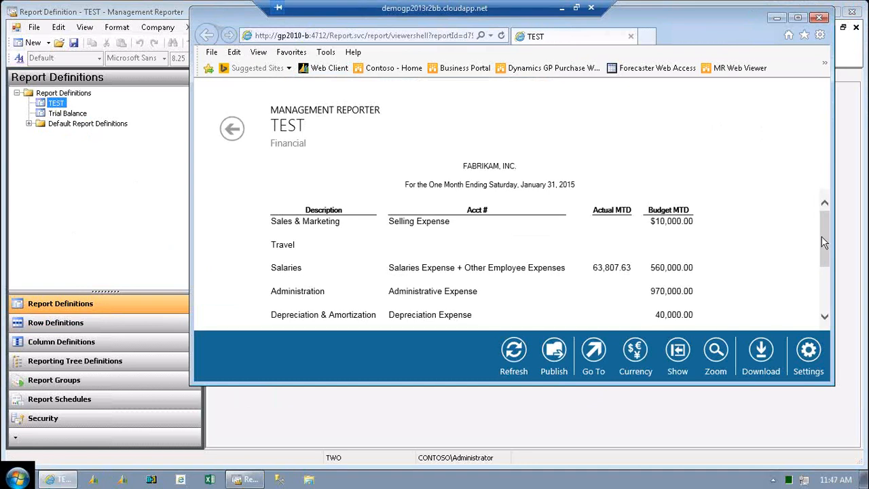
left_click_drag(823, 243, 821, 232)
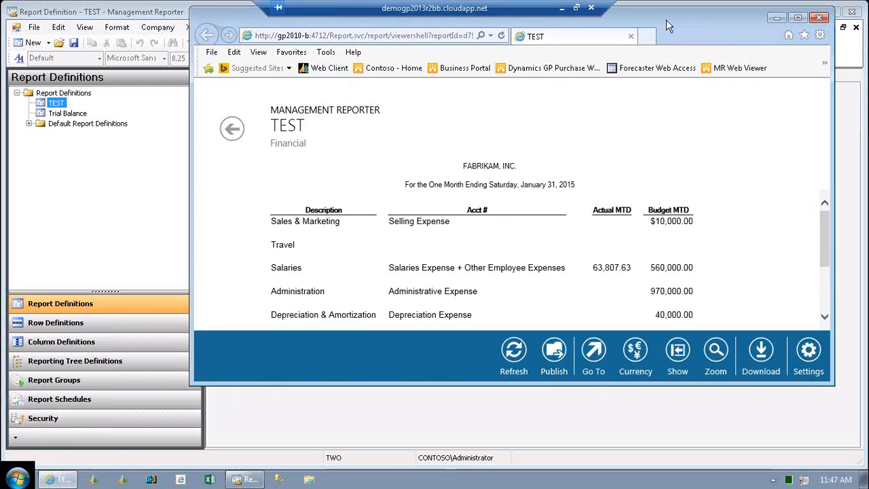
Reposition the report viewer, make it taller, and review the expense rows of the financial summary.
left_click_drag(666, 20, 567, 22)
left_click_drag(733, 105, 777, 103)
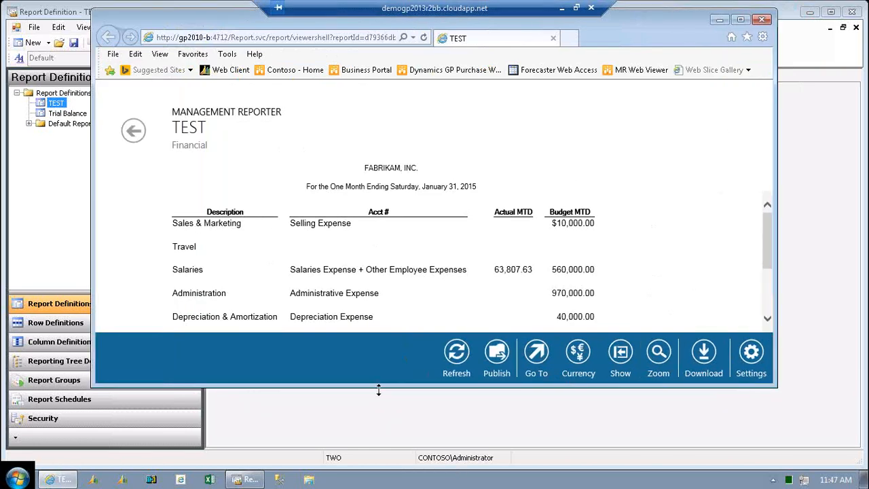
left_click_drag(379, 389, 375, 438)
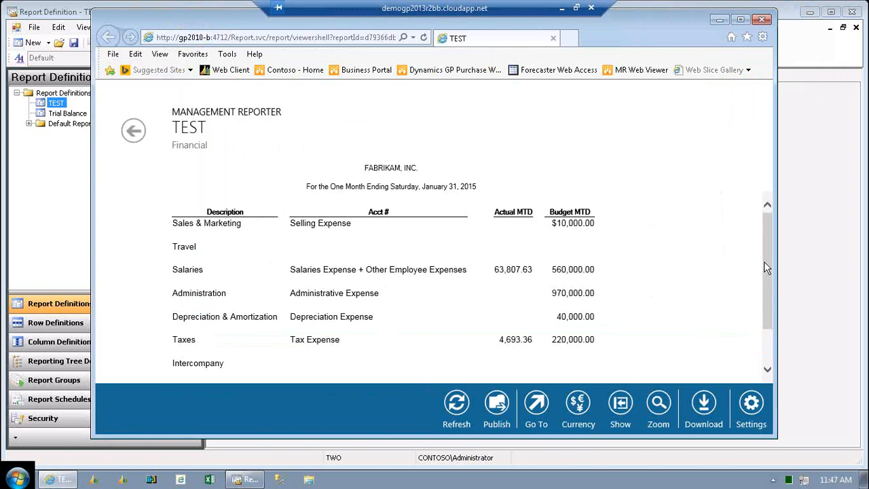
left_click_drag(765, 268, 761, 309)
left_click_drag(761, 273, 761, 256)
View the account detail behind Sales & Marketing, try to drill into Project Expenses, and return to the financial summary.
left_click(306, 228)
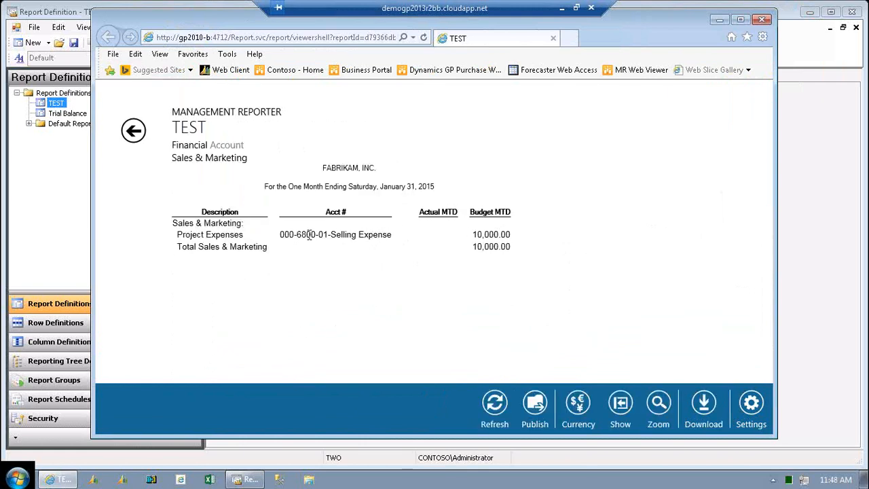
left_click(358, 238)
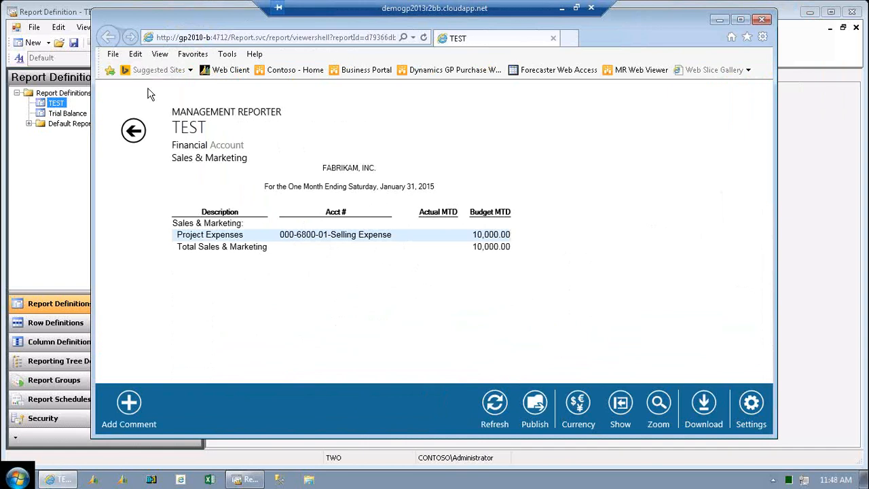
key("ctrl+a")
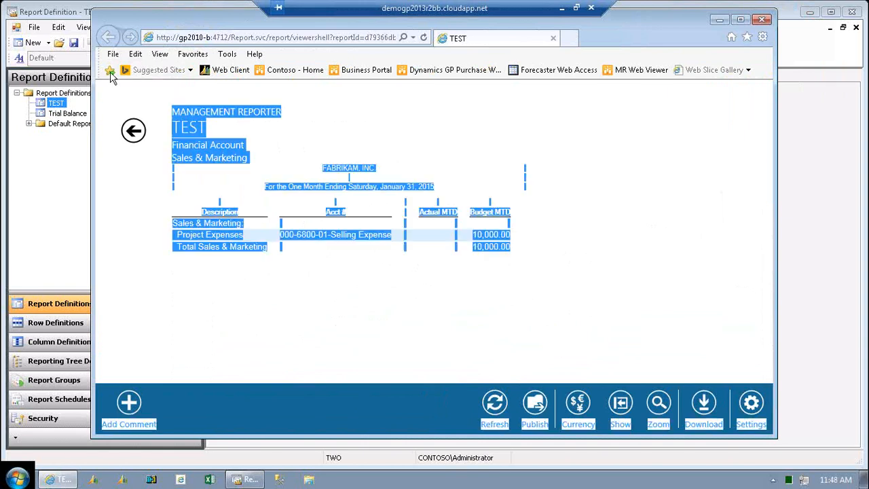
left_click(133, 130)
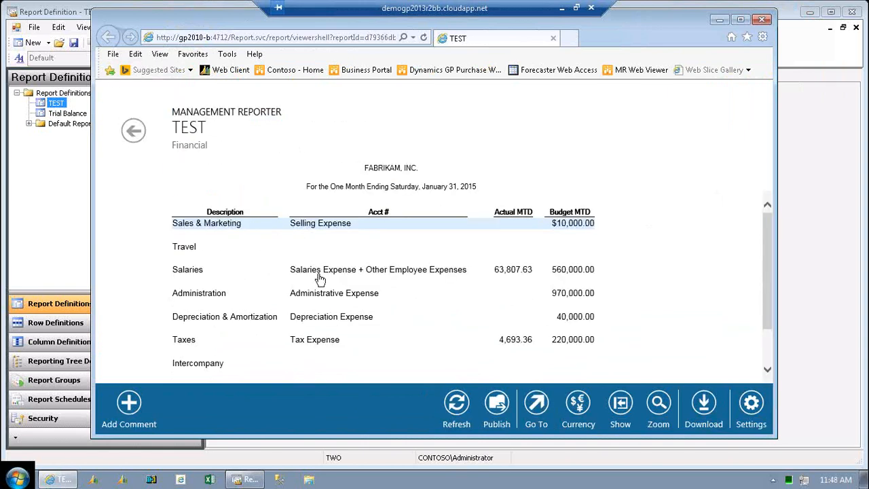
View the account detail behind Salaries and review the actual and budget amounts through the list.
left_click(320, 269)
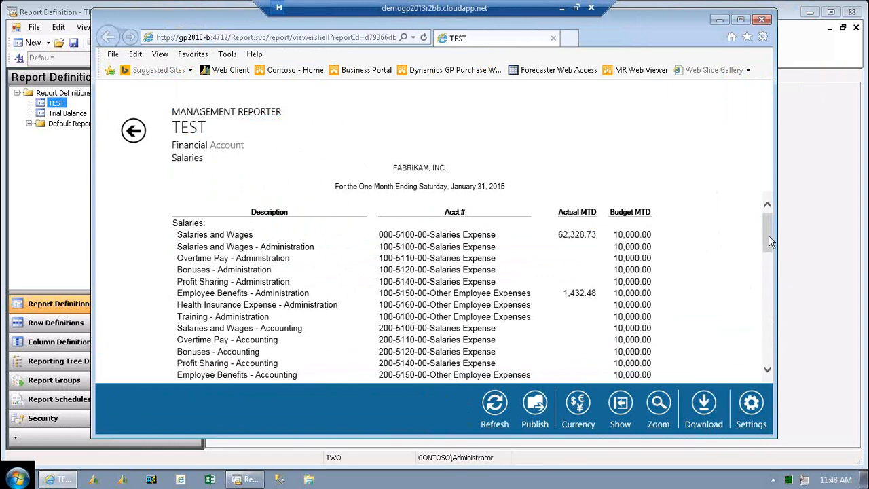
left_click_drag(769, 240, 768, 266)
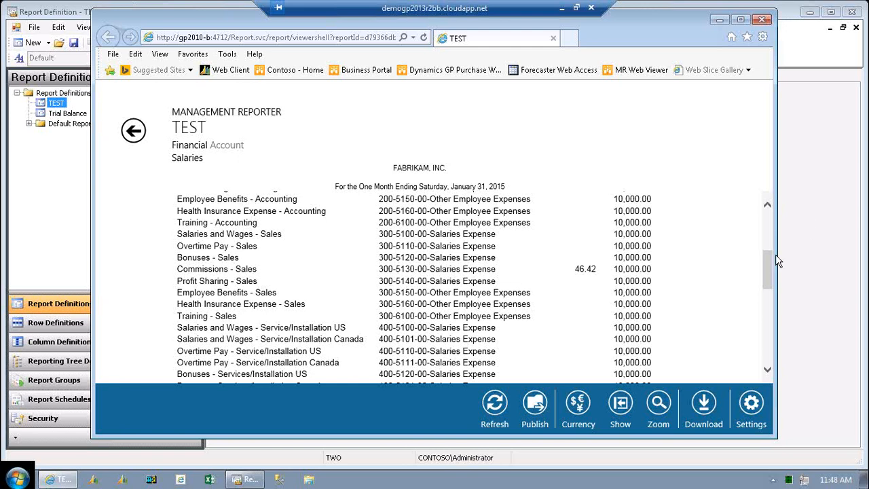
left_click_drag(768, 282, 769, 266)
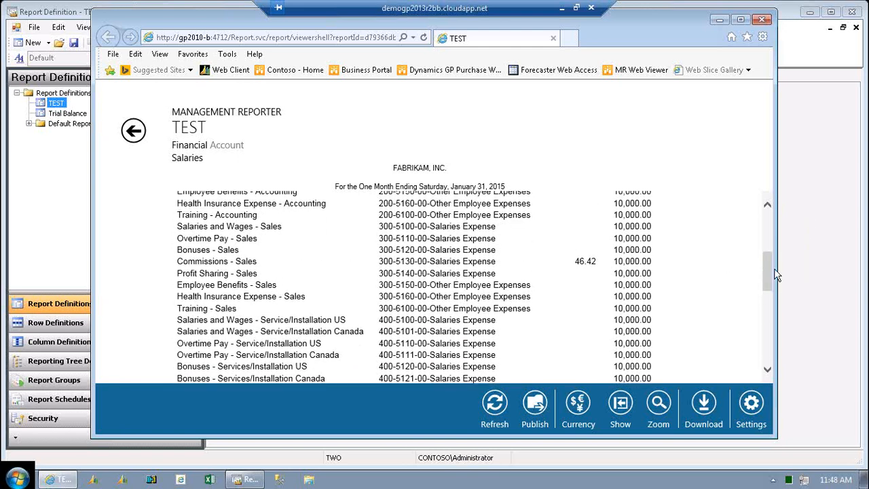
left_click_drag(767, 248, 767, 213)
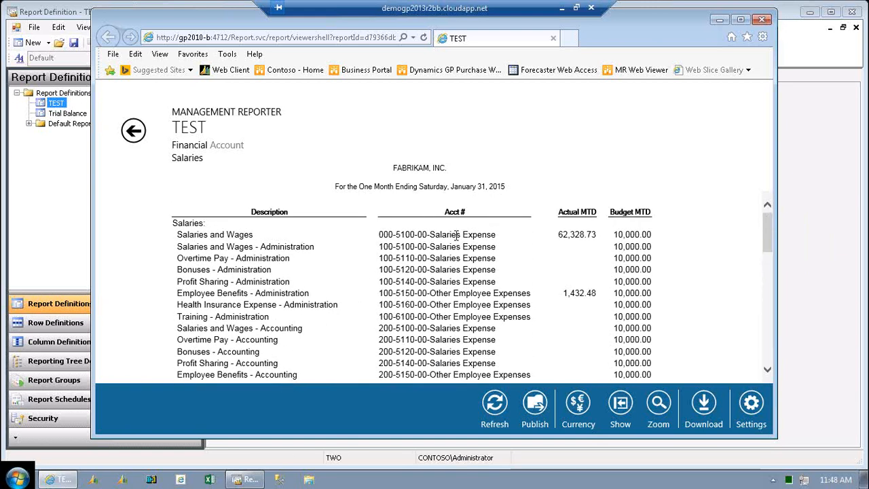
Try to drill into the transactions of the Salaries and Wages account, and return to the financial summary.
double_click(456, 235)
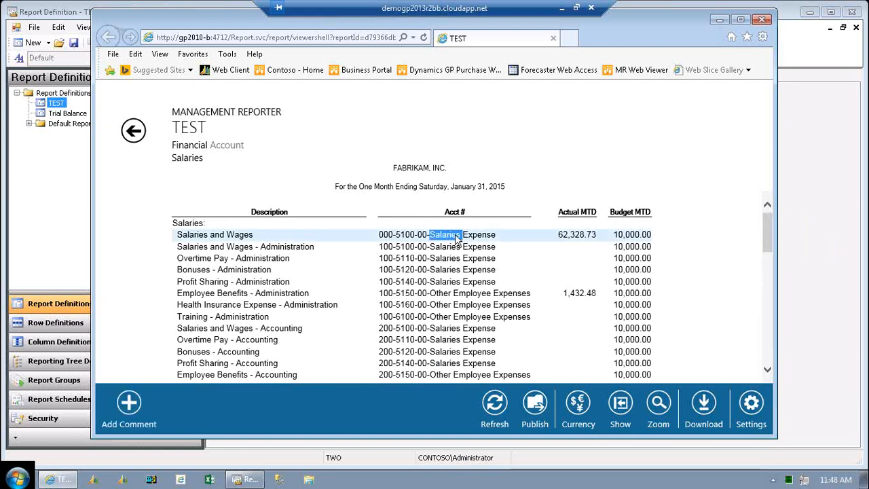
double_click(218, 235)
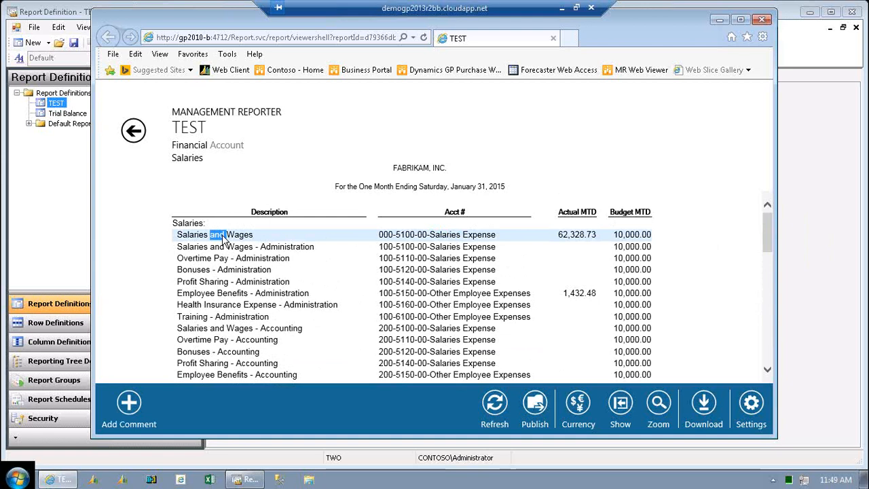
double_click(571, 235)
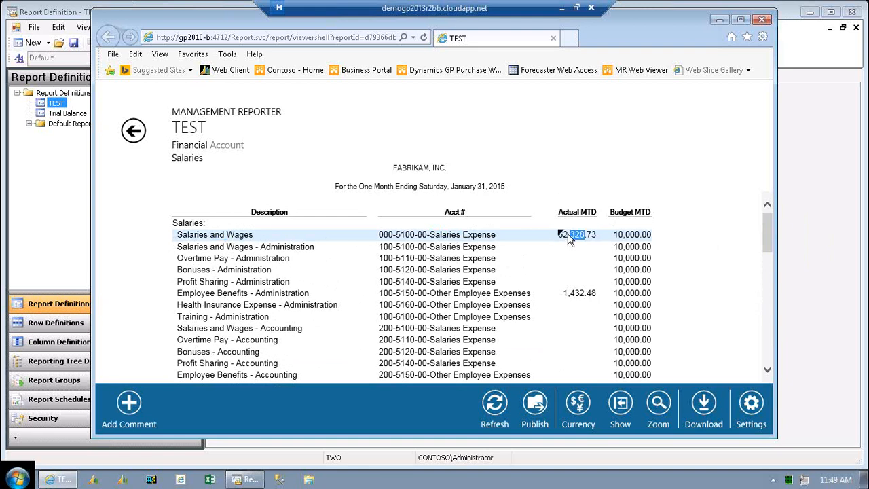
double_click(568, 235)
left_click(133, 130)
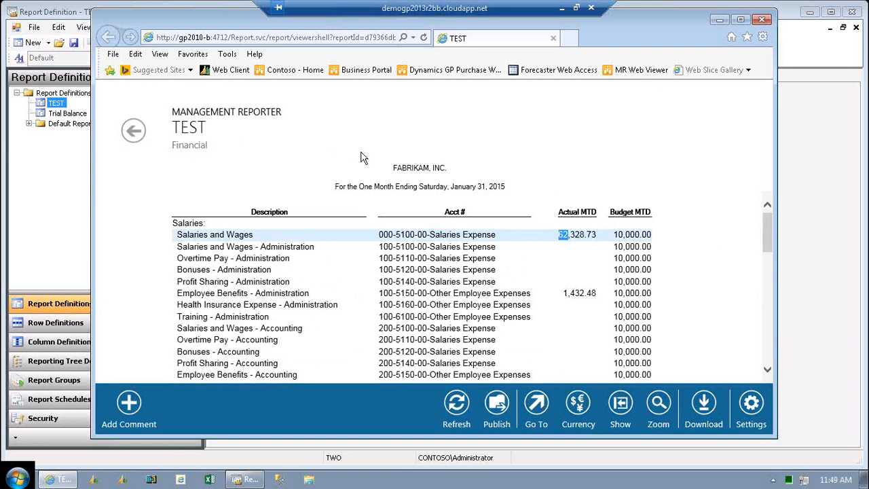
Close the report viewer and set the TEST report's detail level to Financial, Account, & Transaction.
left_click(762, 25)
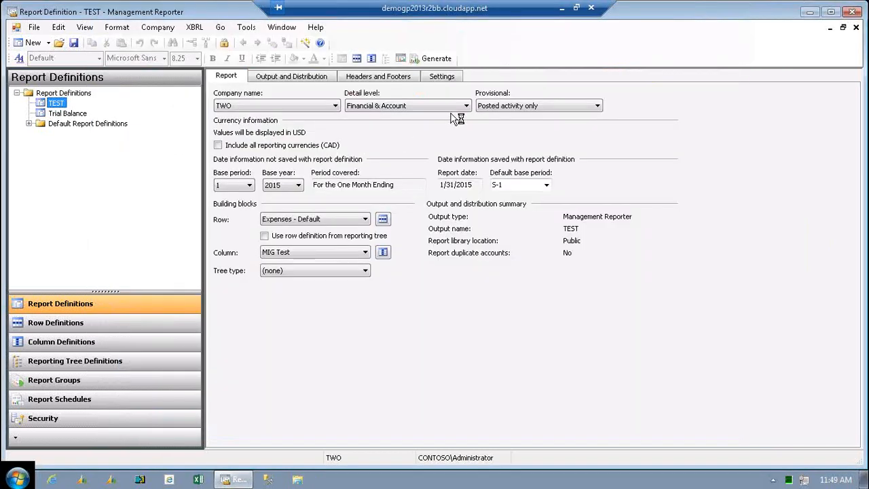
left_click(466, 106)
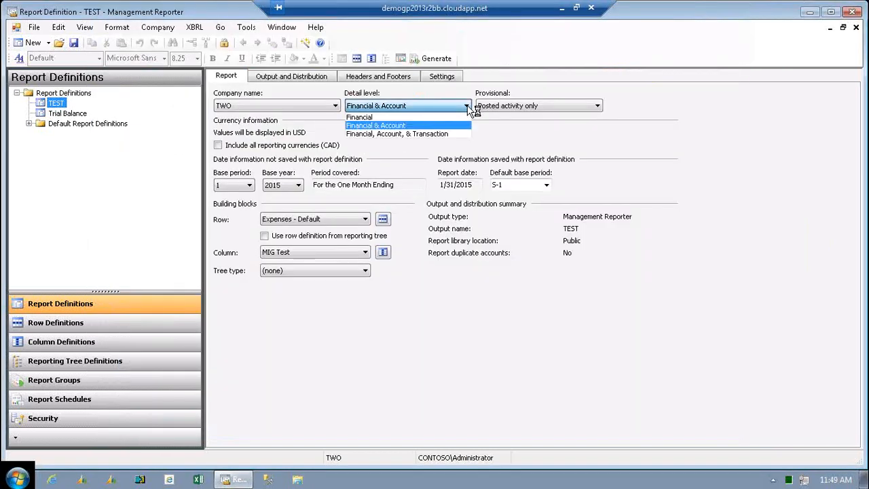
left_click(432, 135)
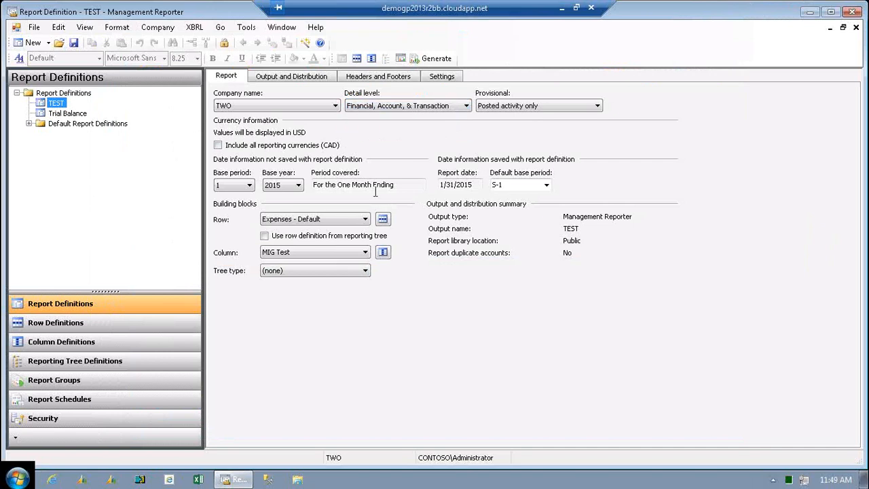
Generate the TEST report again and check the processing messages in the report queue.
left_click(431, 59)
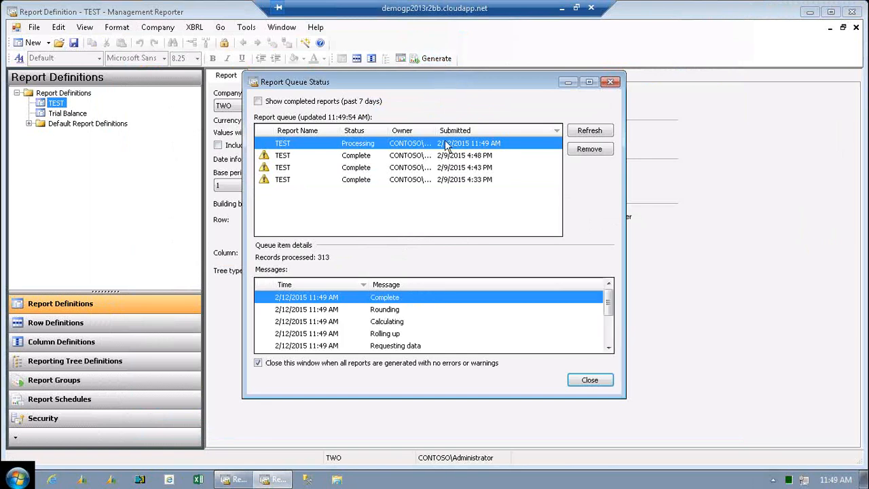
left_click(608, 347)
left_click(608, 348)
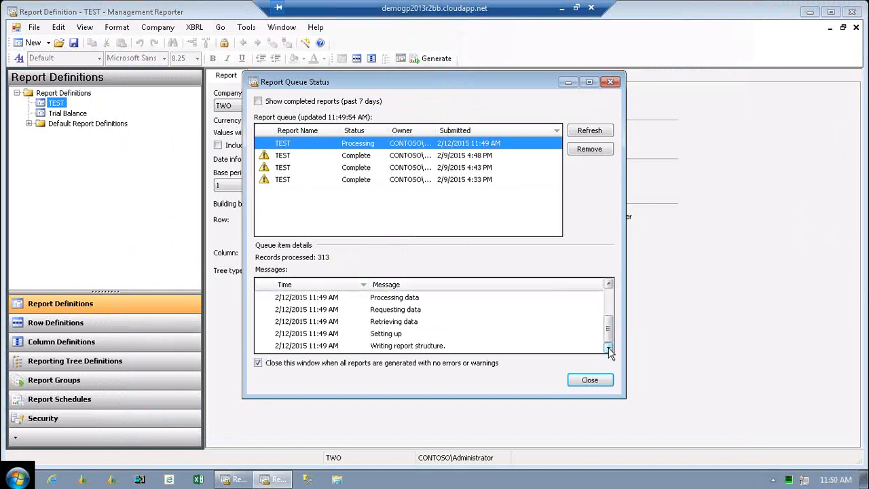
left_click(609, 348)
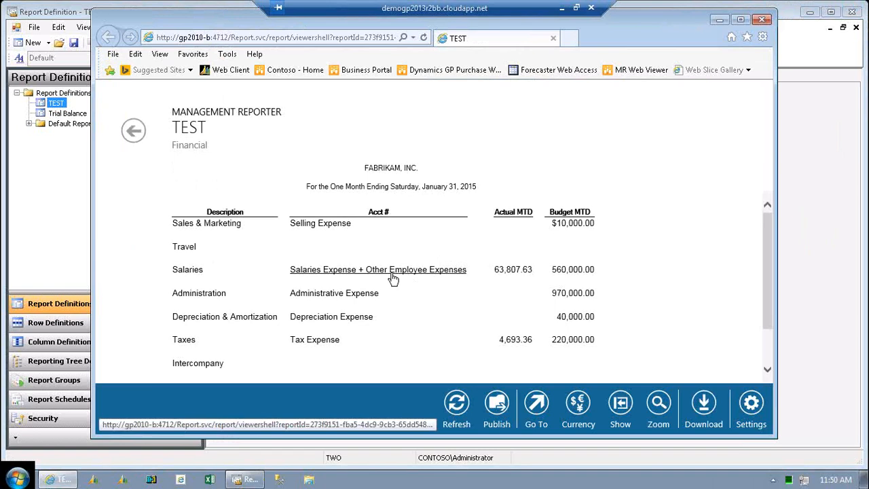
Drill through Salaries to the Salaries and Wages transactions, review them to the total, and return to the financial summary.
left_click(391, 278)
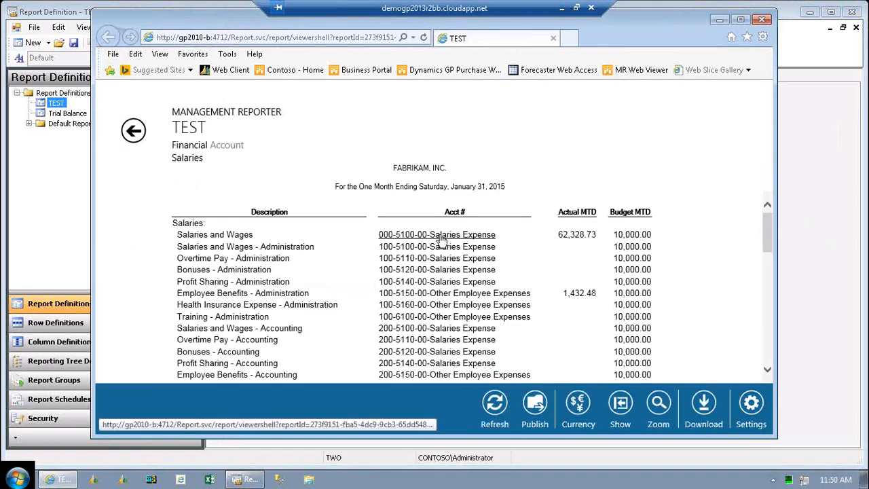
left_click(440, 236)
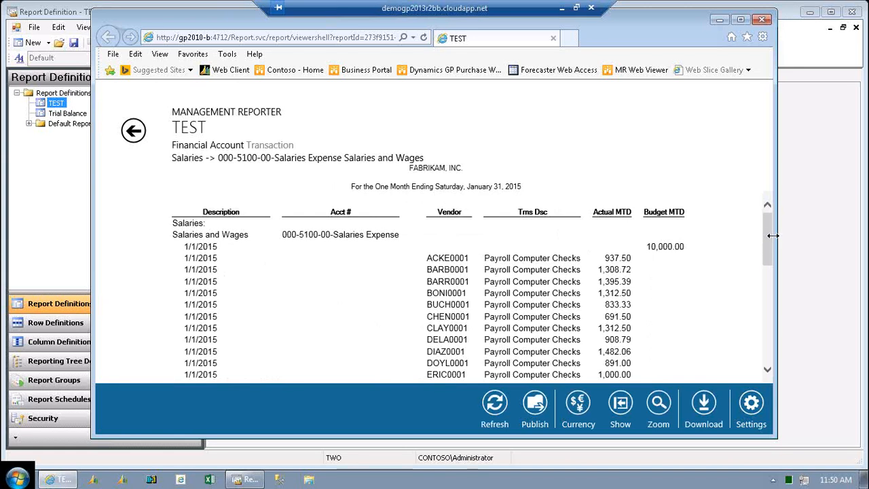
left_click_drag(767, 229, 767, 203)
left_click_drag(767, 226, 766, 324)
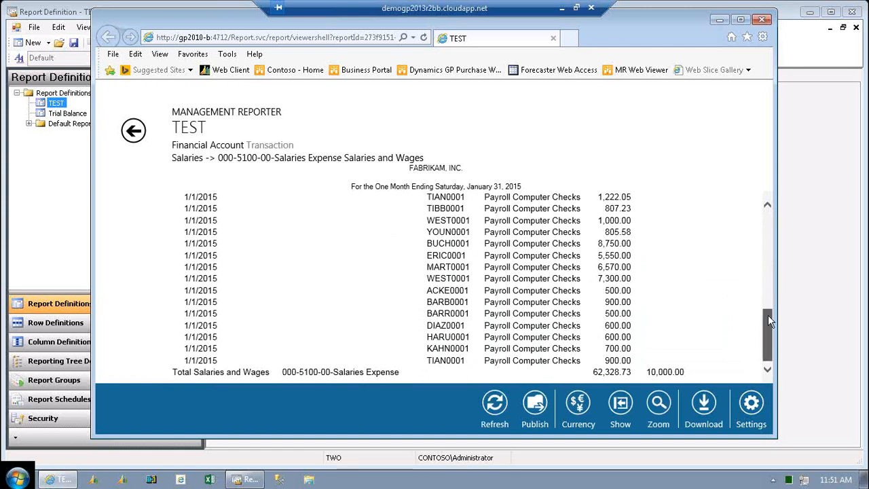
left_click_drag(768, 315, 766, 234)
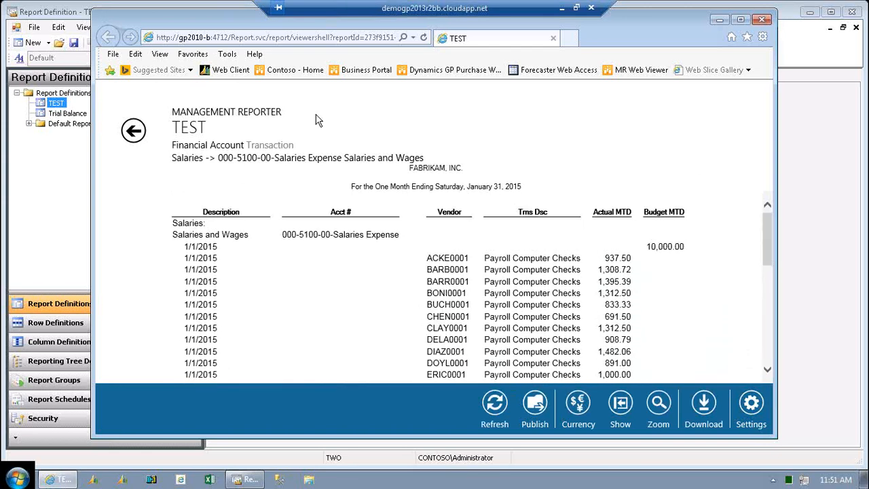
left_click(134, 132)
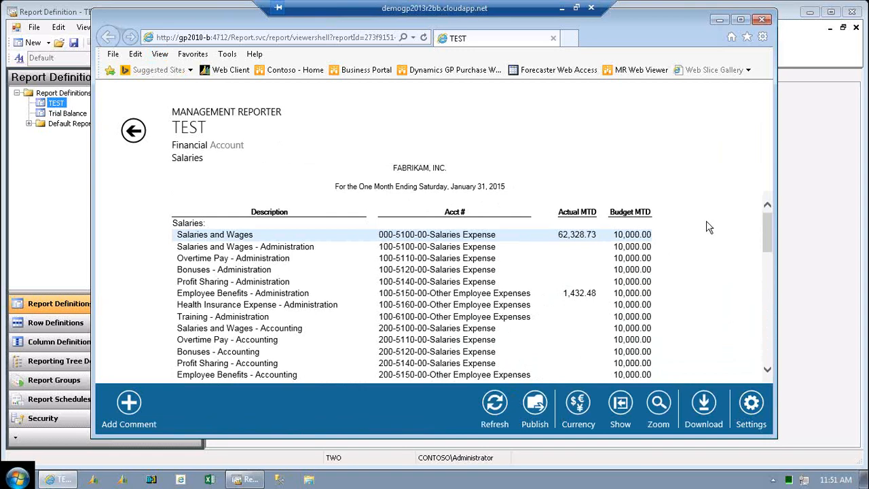
left_click(133, 130)
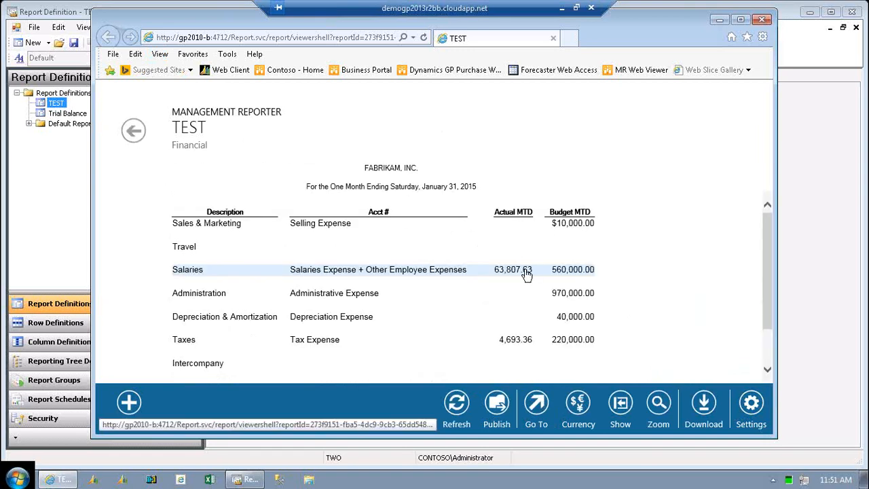
Drill through Taxes to the Payroll Taxes - Accounting transactions, and return to the financial summary.
left_click(331, 343)
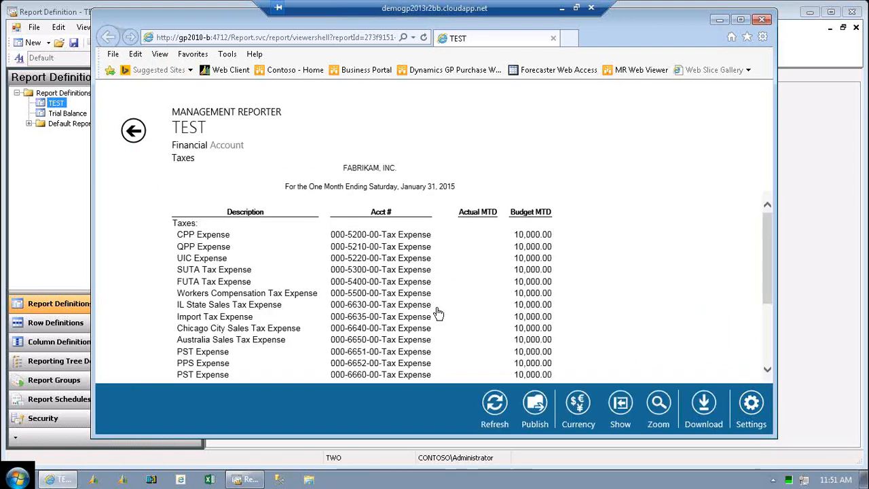
left_click_drag(764, 242, 756, 285)
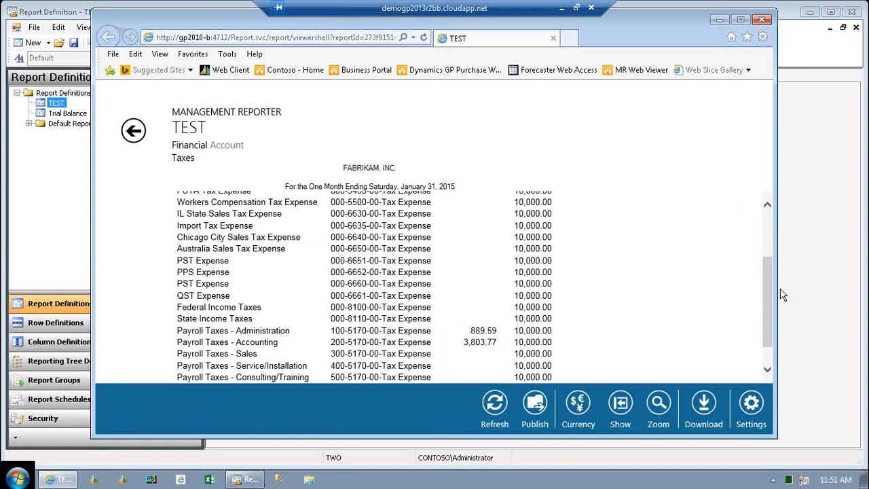
left_click_drag(769, 304, 770, 313)
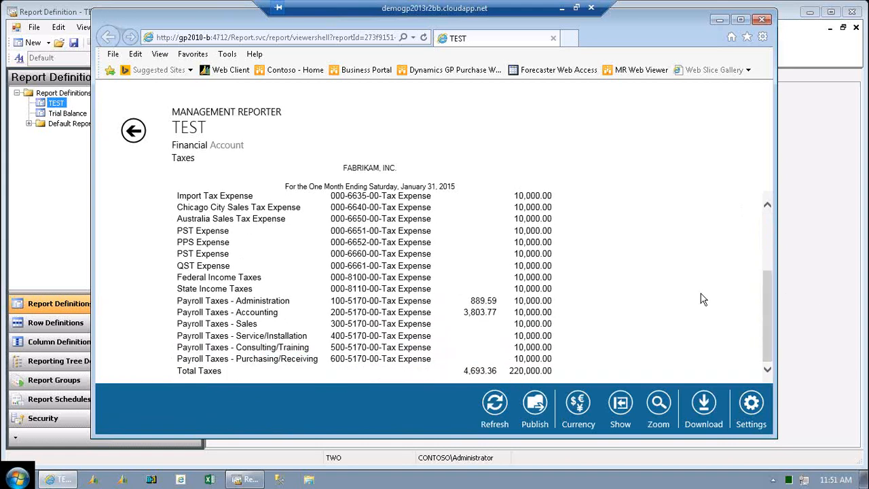
left_click(393, 313)
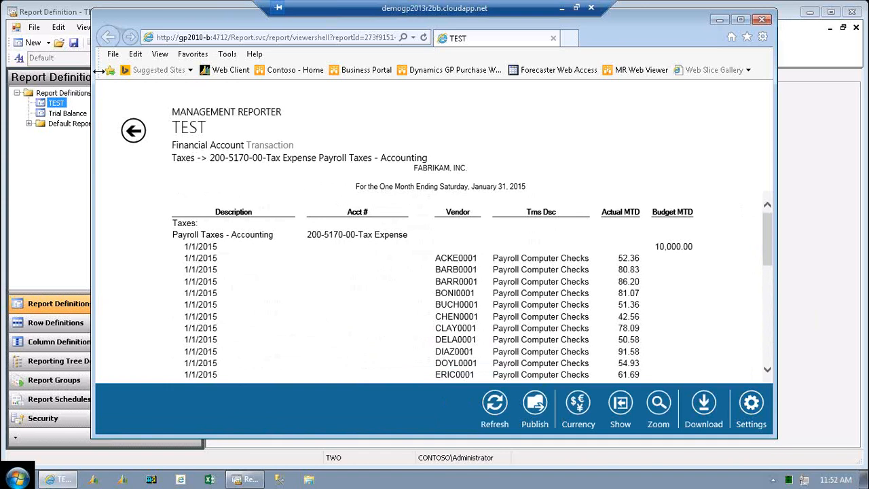
left_click(129, 135)
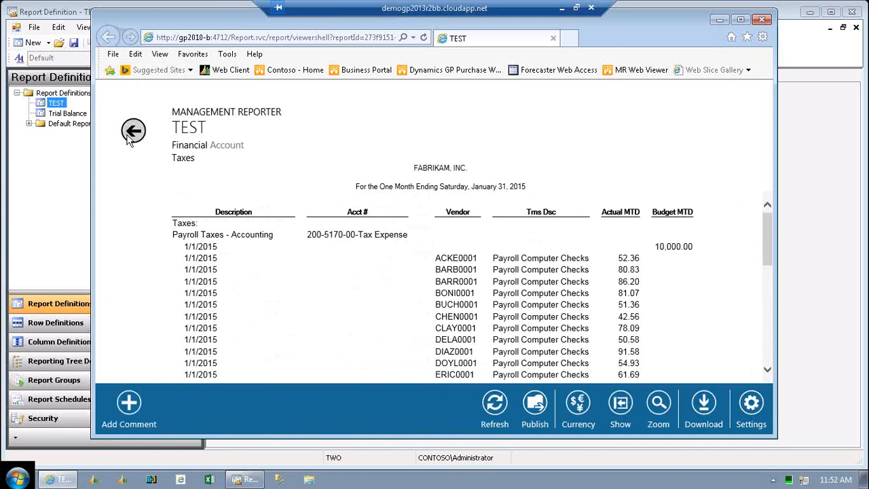
left_click(129, 135)
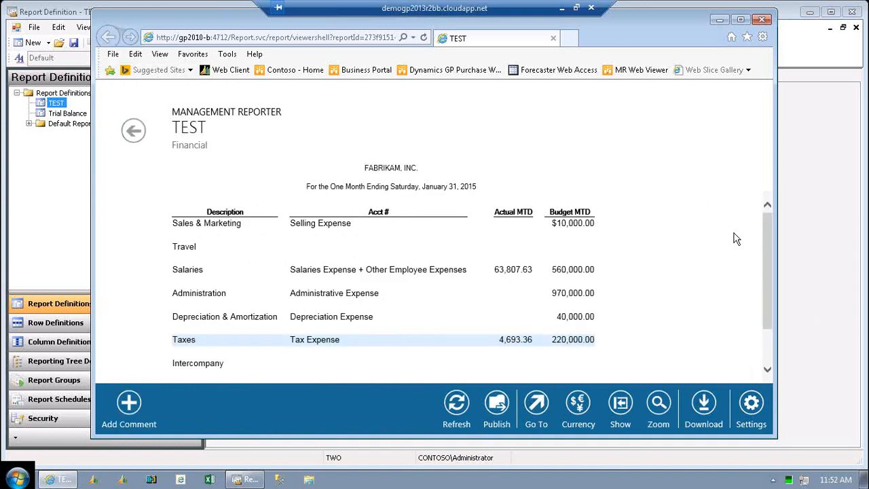
Drill into the accounts behind the Administration budget amount, and close the web report viewer.
left_click_drag(764, 249, 764, 265)
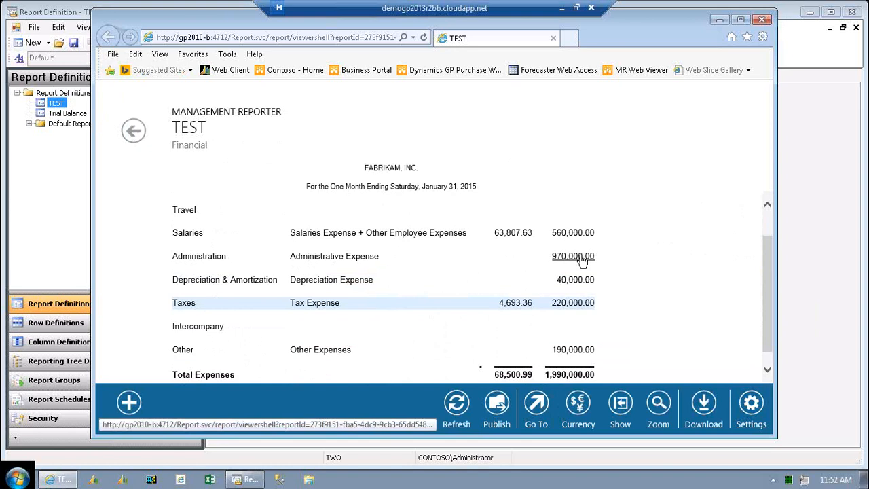
left_click(582, 256)
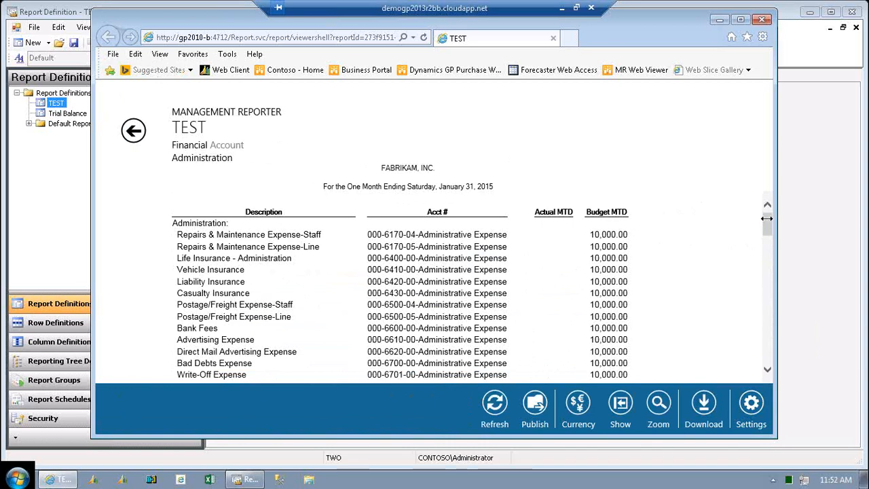
left_click_drag(768, 225, 772, 195)
left_click(761, 22)
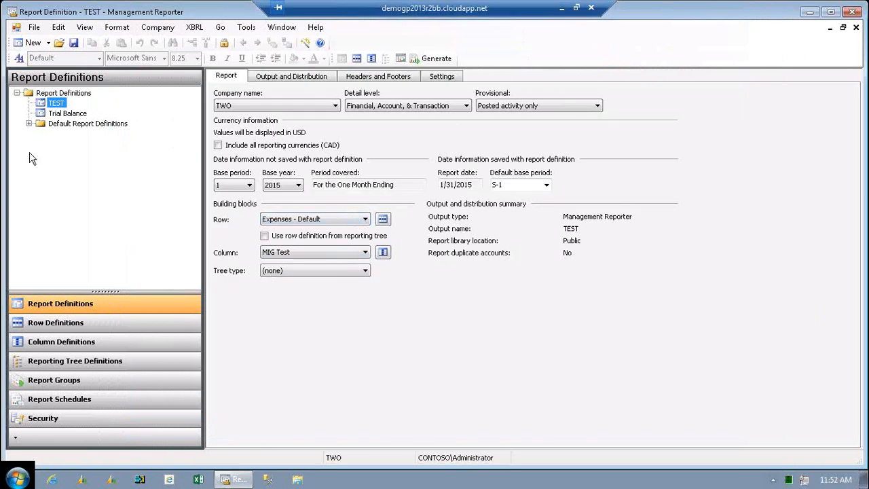
left_click(57, 115)
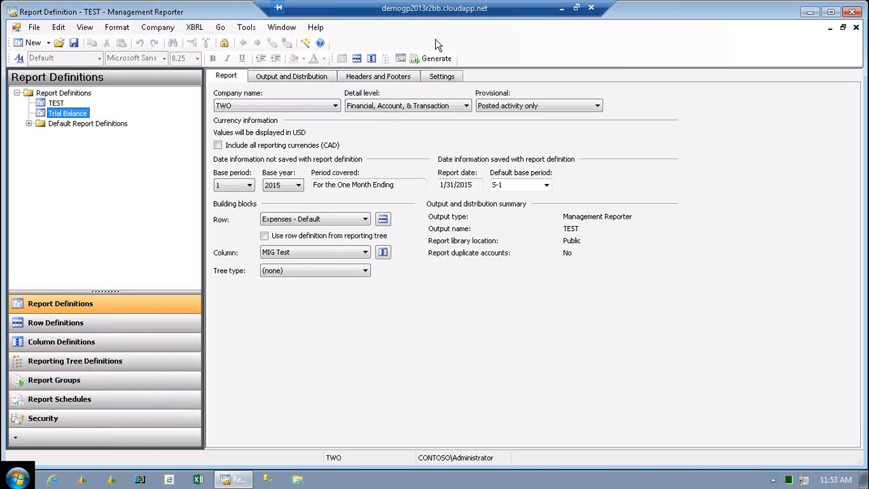
left_click(21, 476)
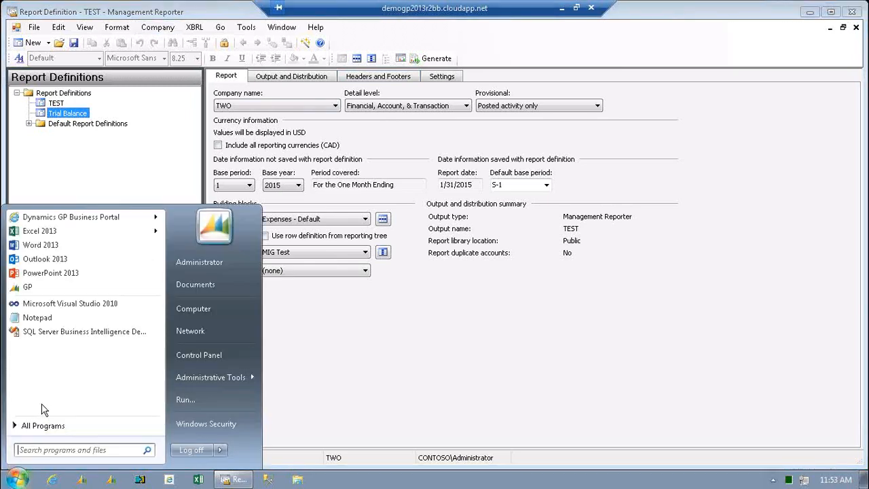
left_click(18, 425)
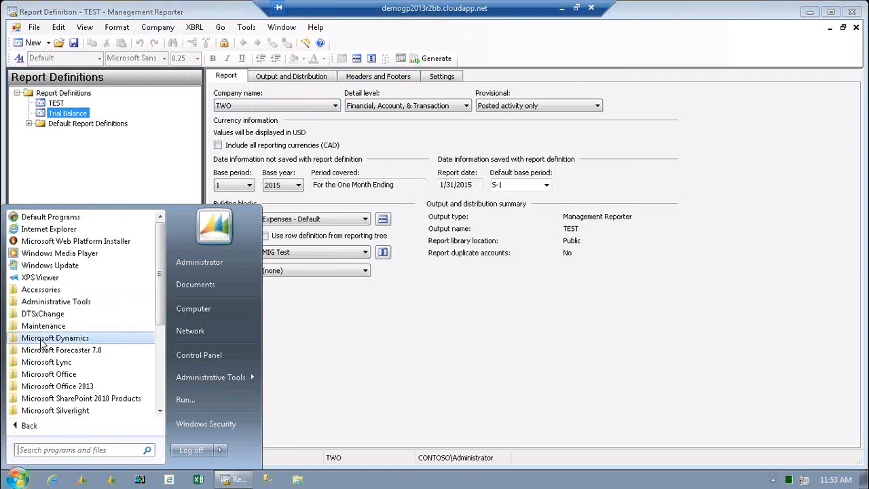
left_click(42, 339)
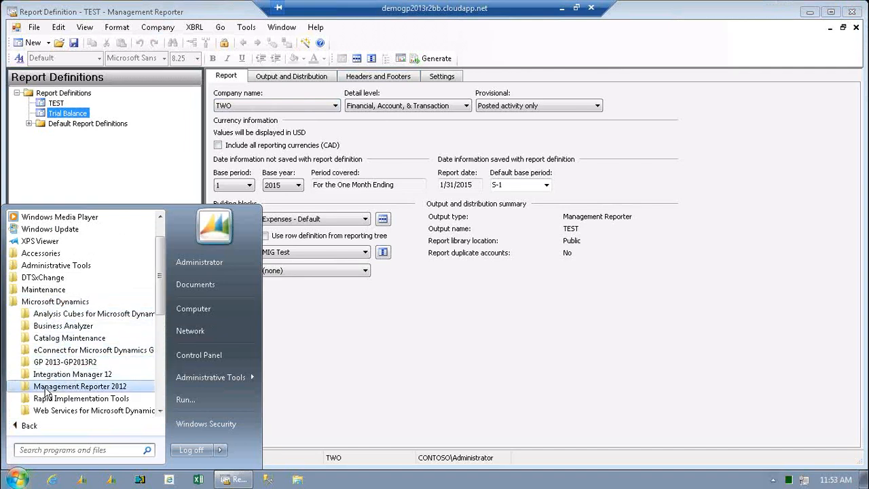
left_click(46, 387)
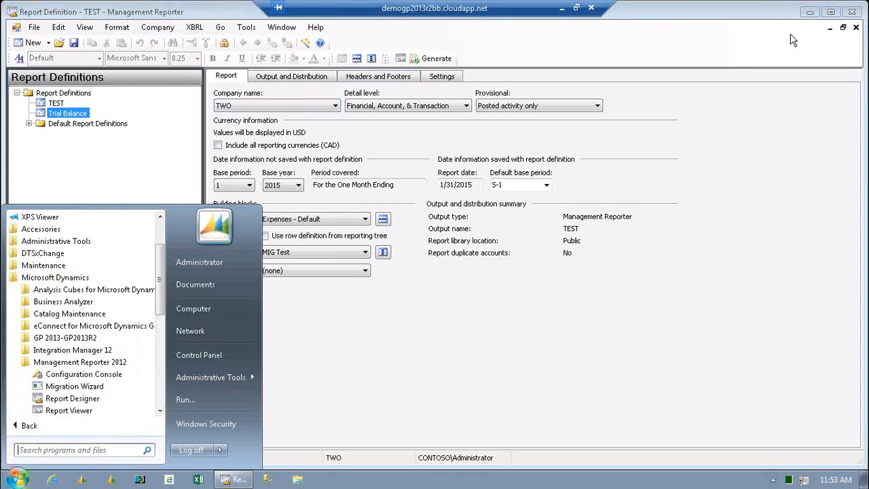
Close the report designer without saving the changes to TEST, and launch the Management Reporter 2012 Report Viewer.
left_click(852, 12)
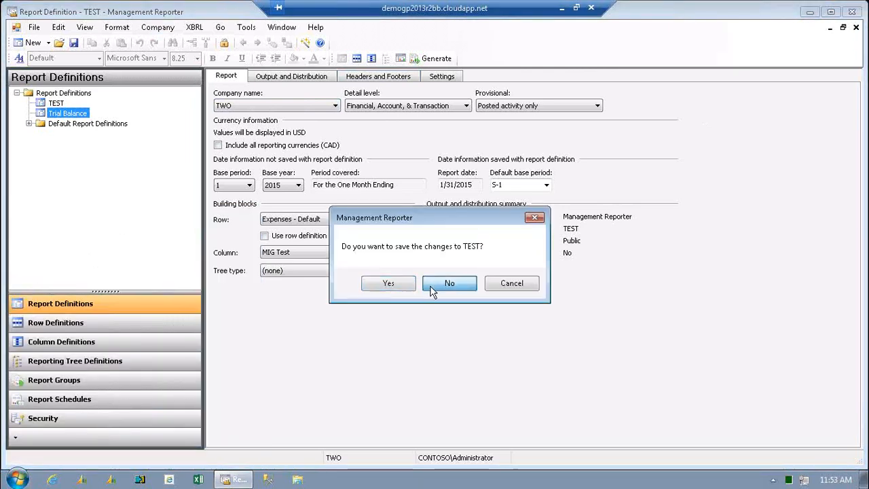
left_click(429, 284)
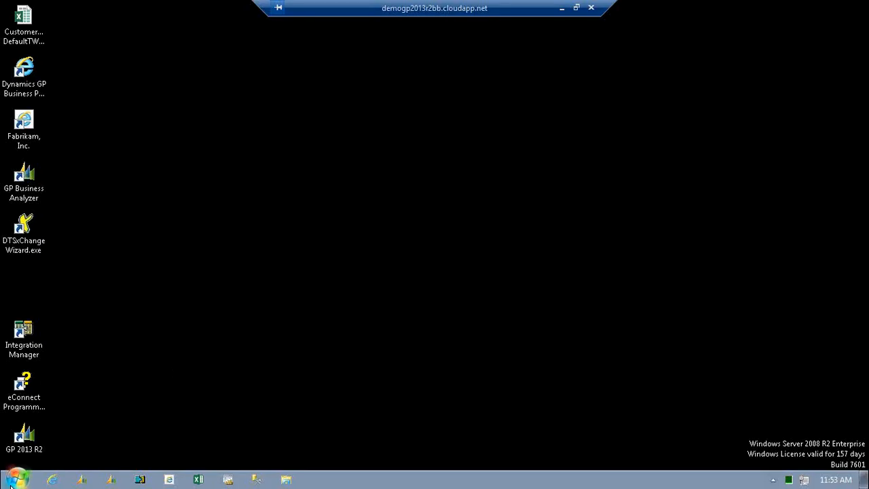
left_click(17, 479)
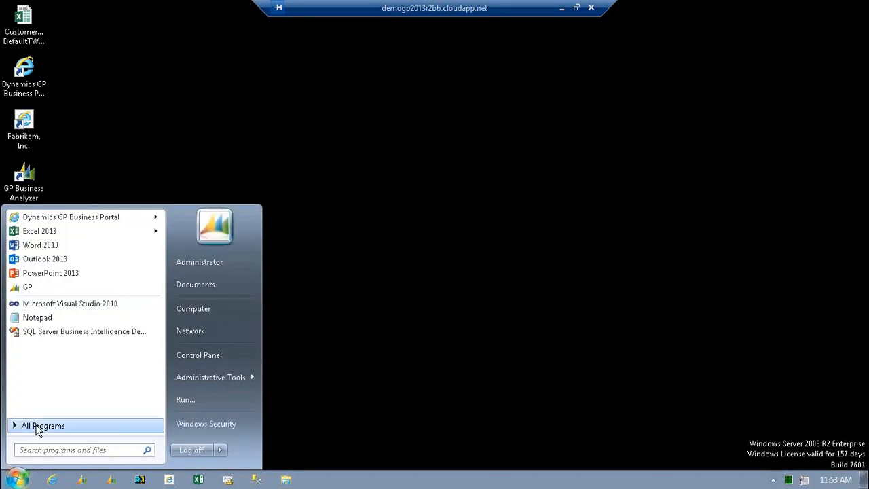
left_click(37, 426)
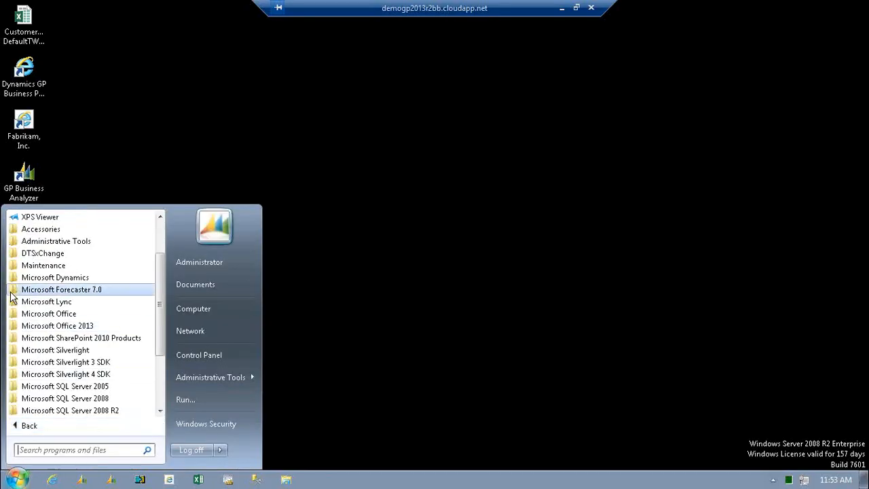
left_click(15, 278)
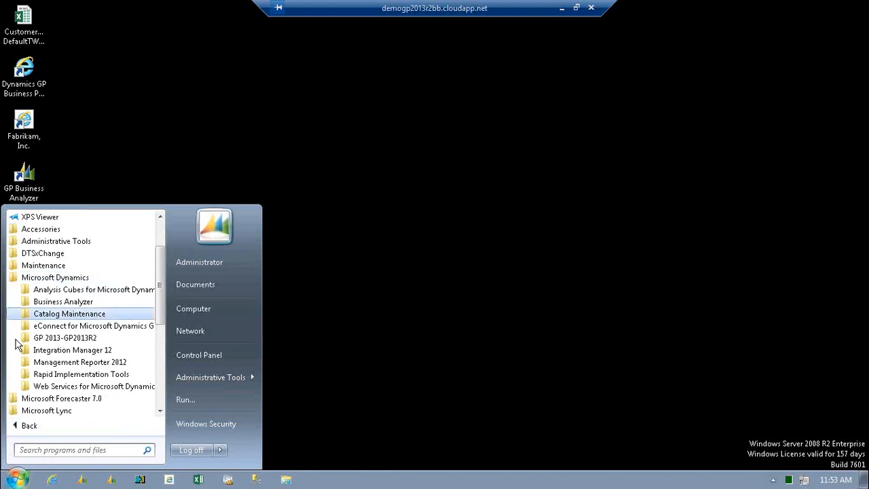
left_click(26, 363)
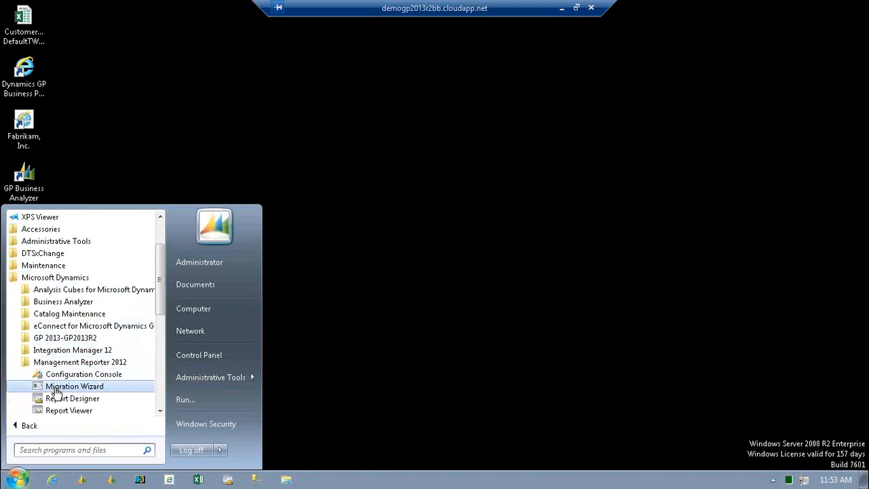
left_click(57, 411)
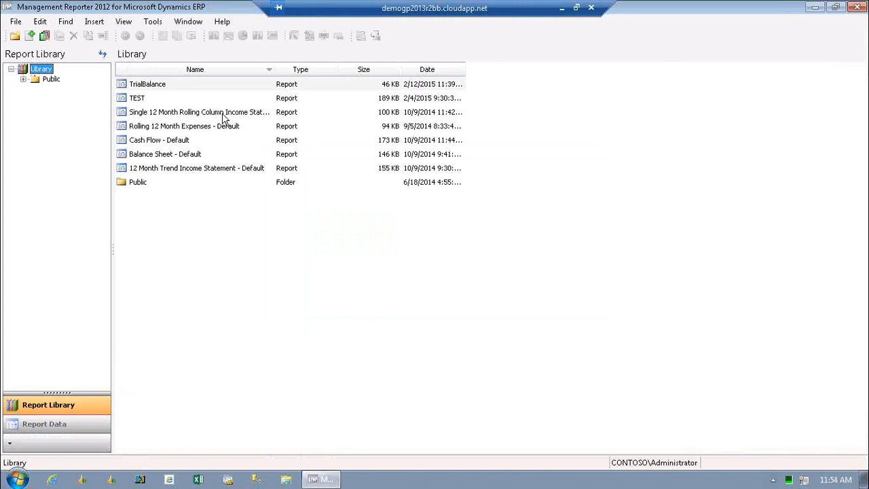
Open the TrialBalance report from the library and drill down on All Accounts.
left_click(150, 87)
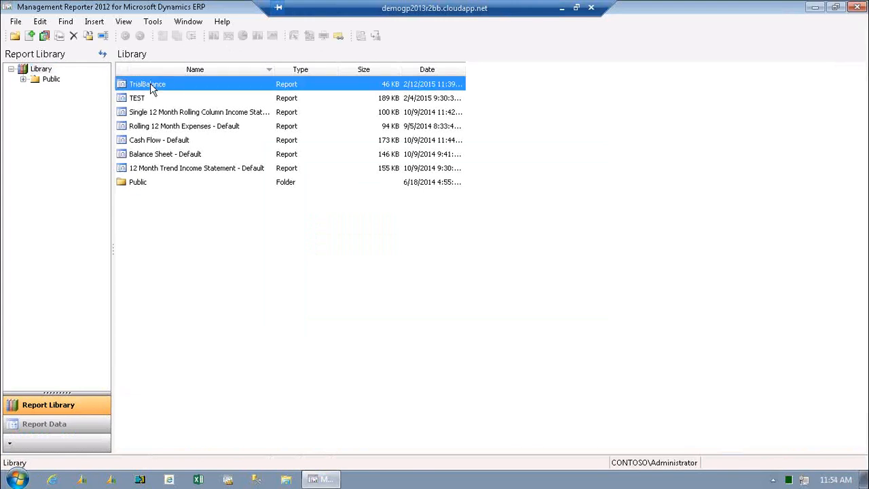
double_click(150, 84)
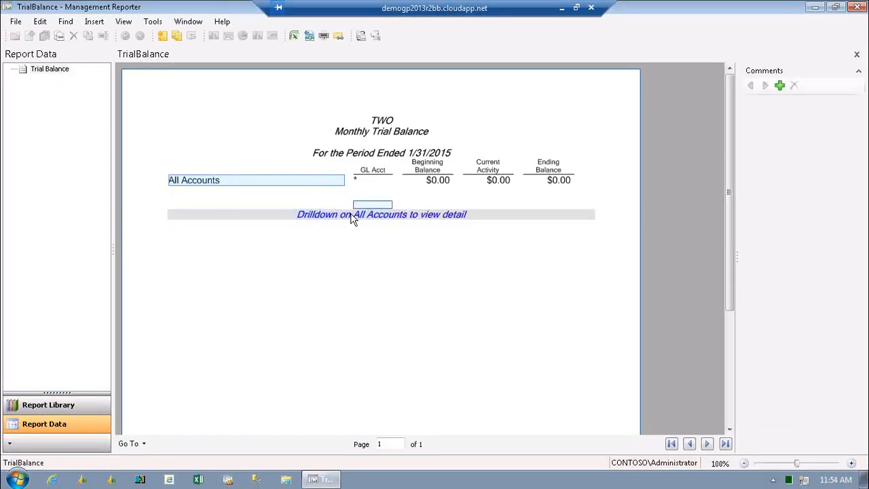
left_click(213, 181)
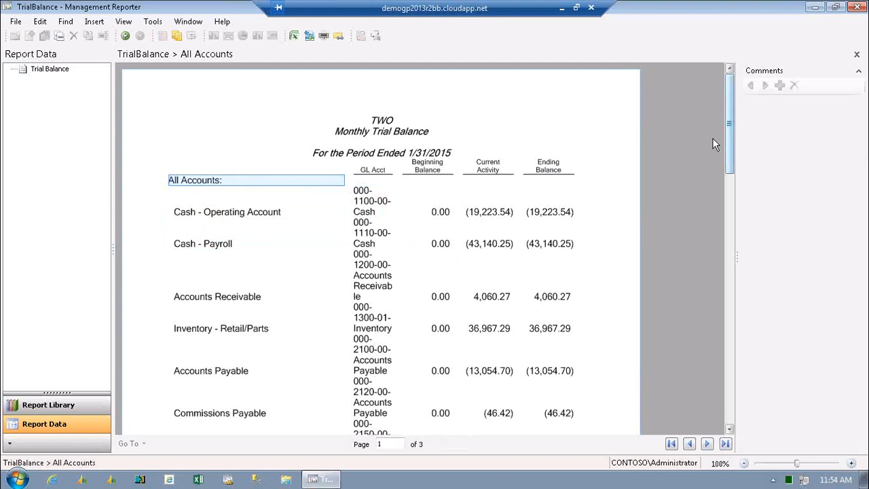
Review the account balances across the pages of the Monthly Trial Balance, and return to the report library.
scroll(711, 138, "down", 5)
scroll(701, 181, "down", 10)
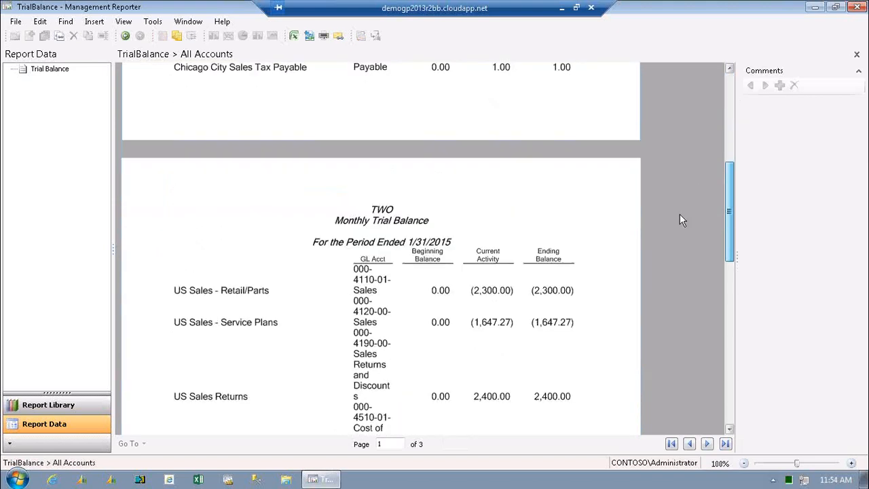
scroll(656, 274, "down", 4)
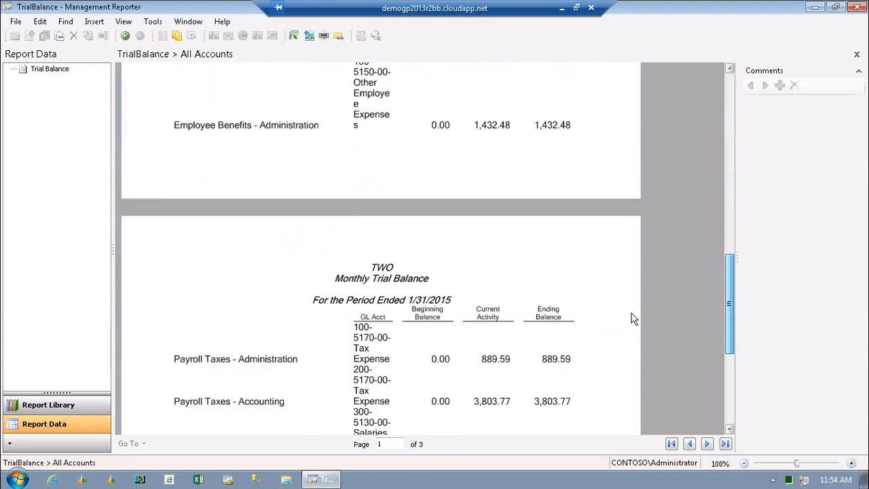
left_click(626, 323)
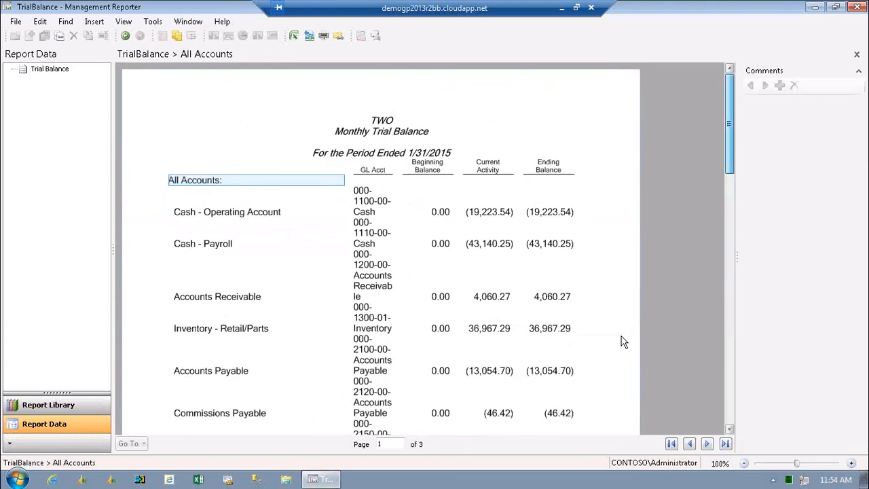
left_click_drag(647, 296, 724, 102)
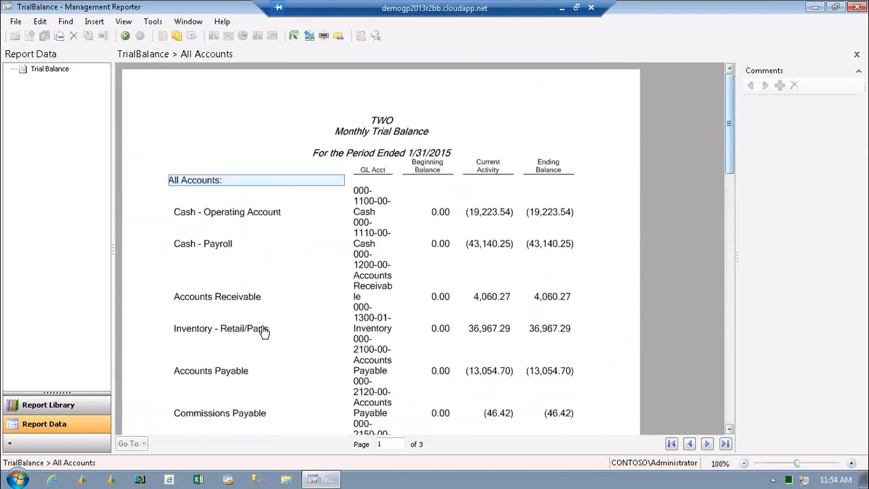
left_click(62, 403)
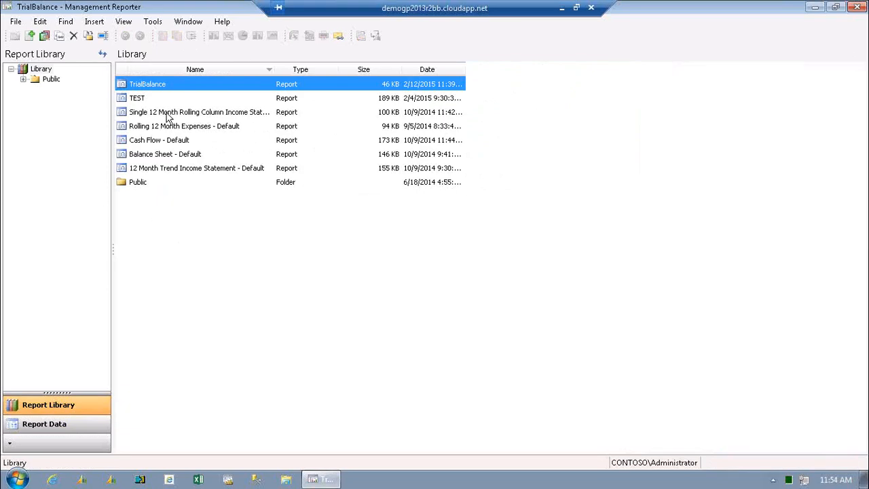
View the Single 12 Month Rolling Column Income Statement - Default report, and return to the report library.
left_click(180, 115)
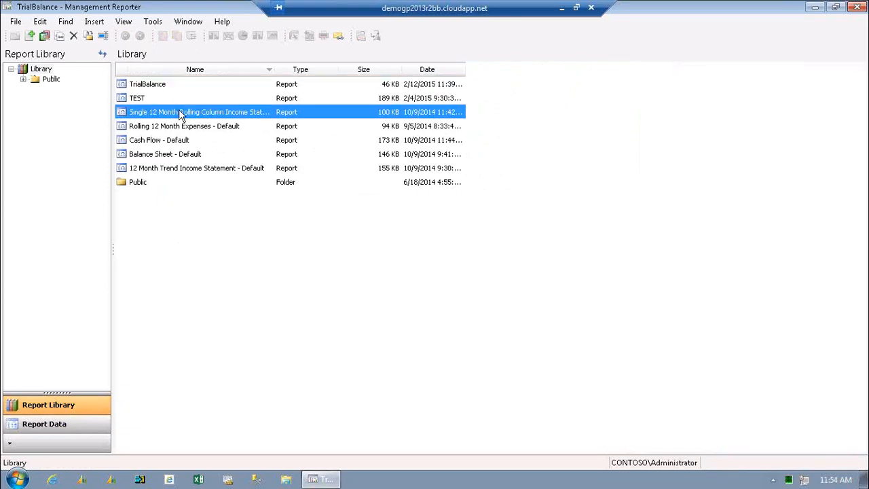
double_click(156, 113)
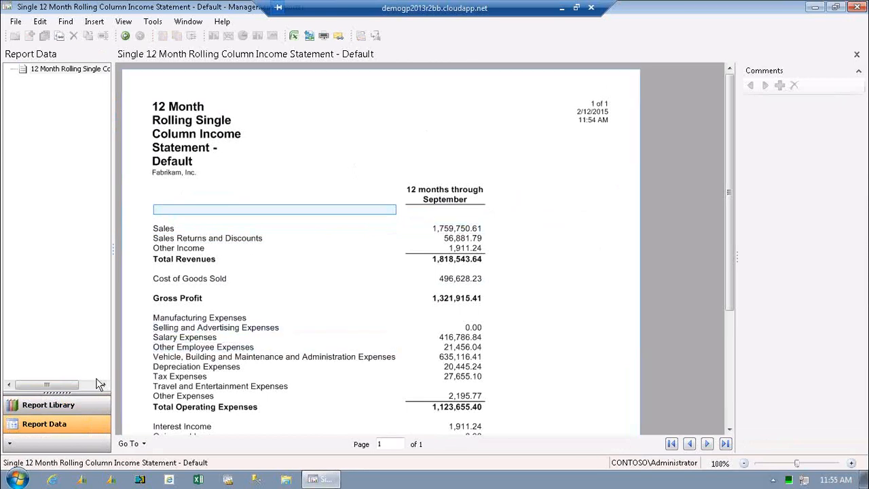
left_click(34, 411)
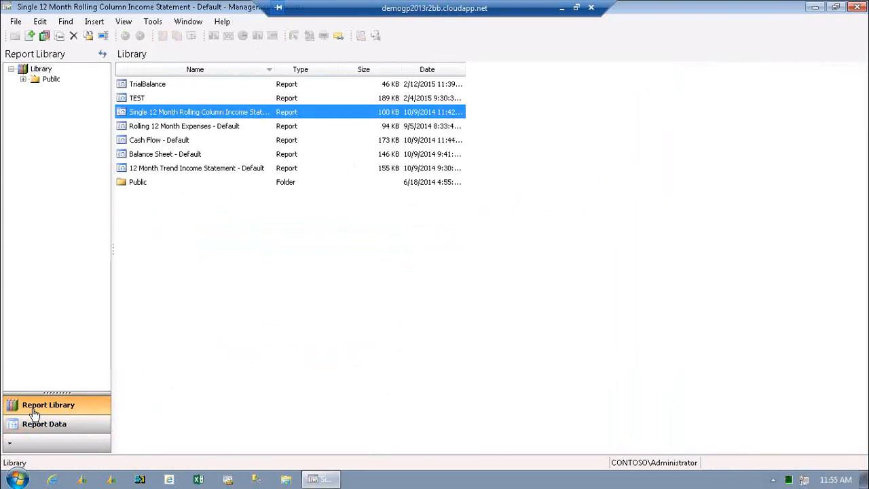
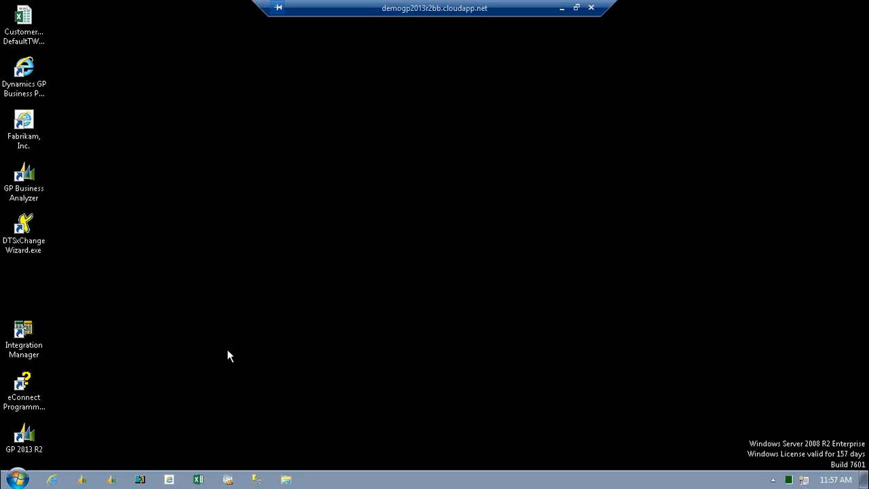
Launch the Management Reporter 2012 Report Designer.
left_click(16, 479)
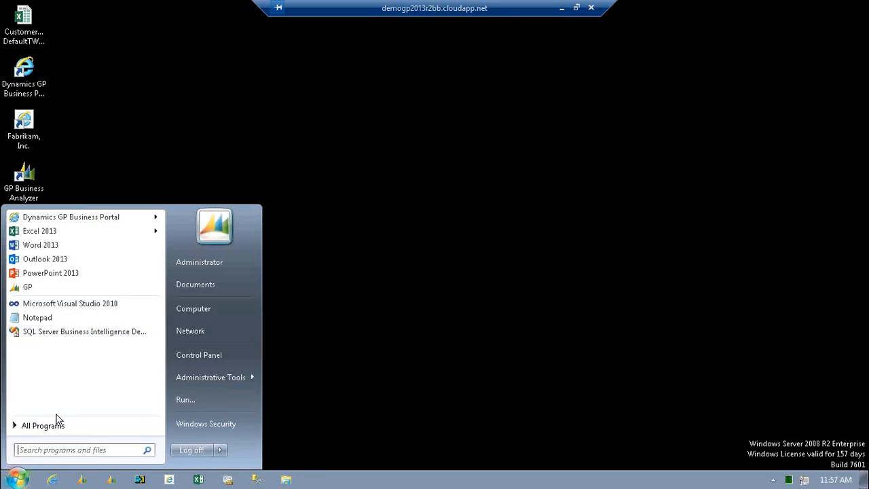
left_click(54, 426)
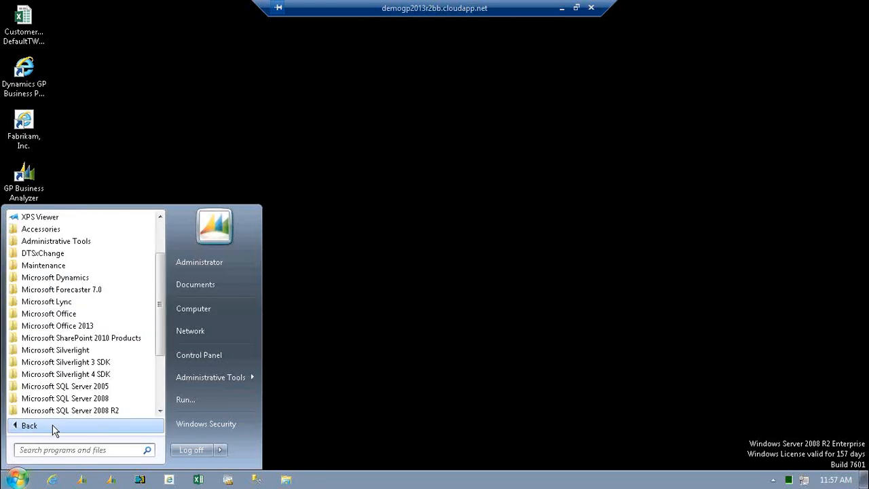
left_click(12, 278)
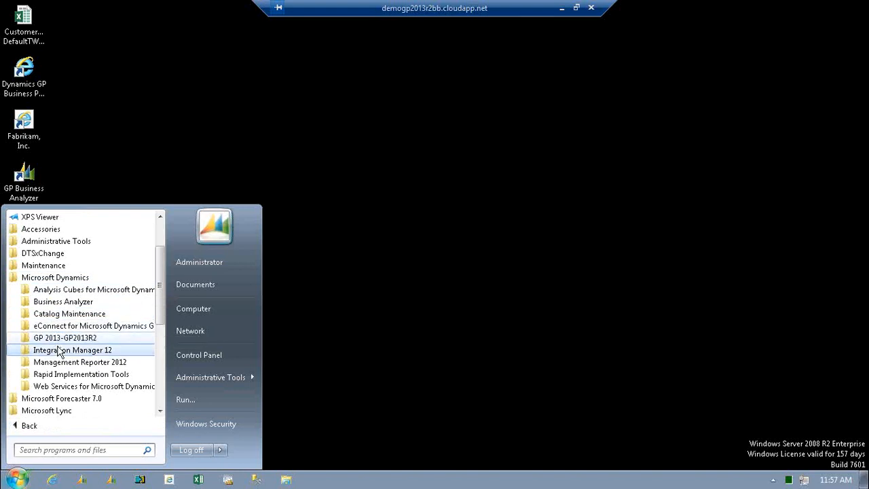
left_click(58, 363)
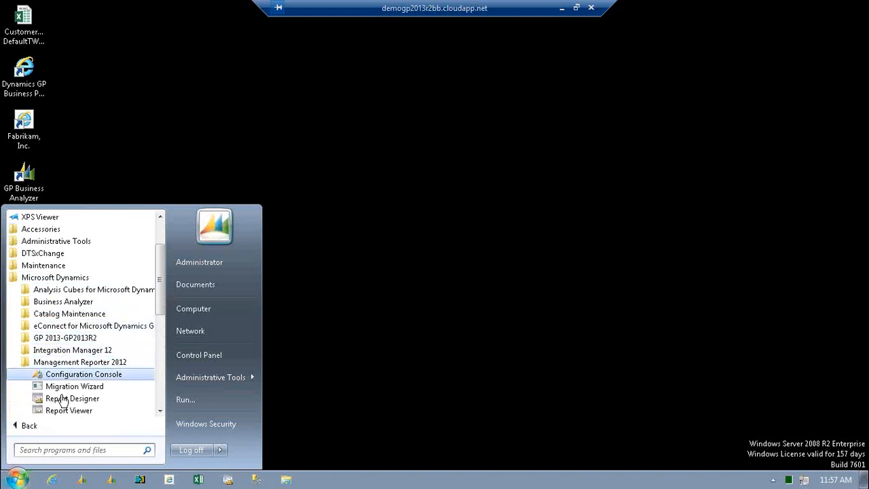
left_click(62, 399)
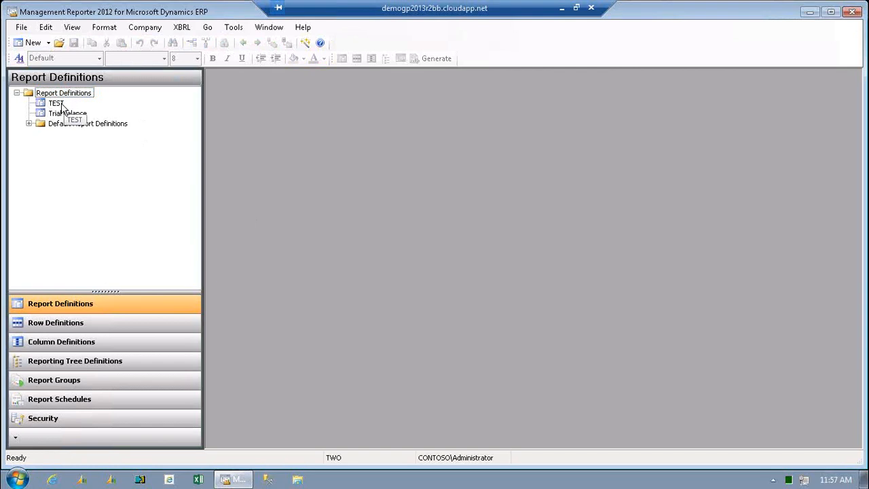
Open the TEST report definition, followed by the Trial Balance report definition.
left_click(61, 103)
double_click(61, 104)
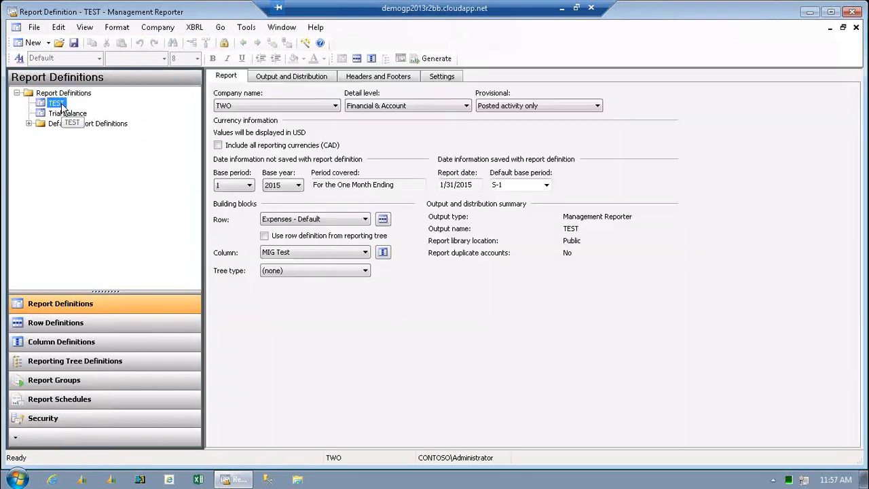
left_click(58, 116)
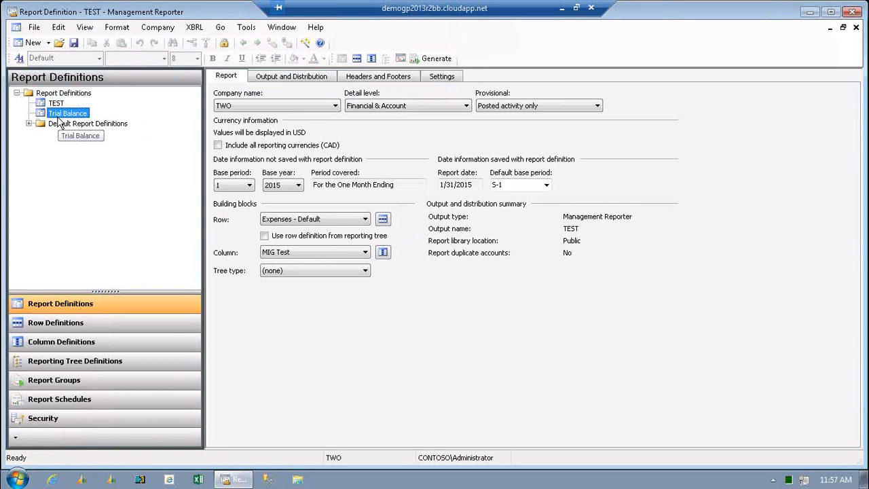
double_click(58, 117)
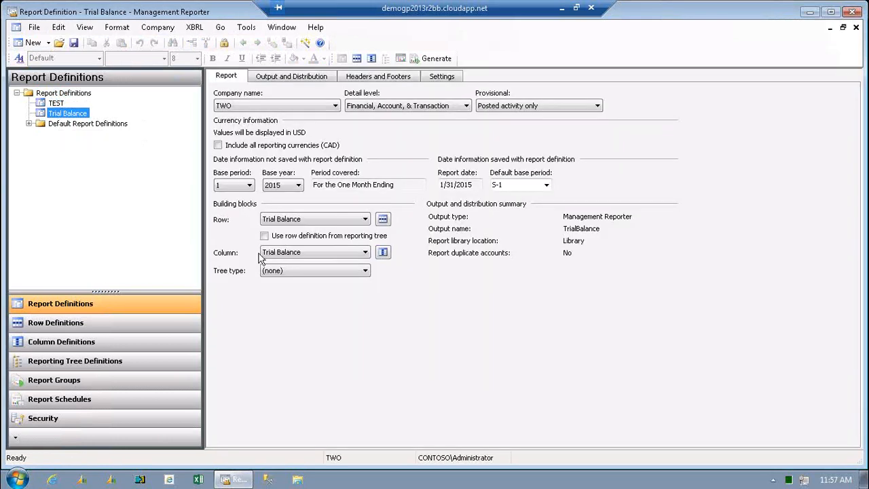
Set the Trial Balance tree type to Reporting tree, choose the TWO_Departments tree, and generate the report.
left_click(365, 270)
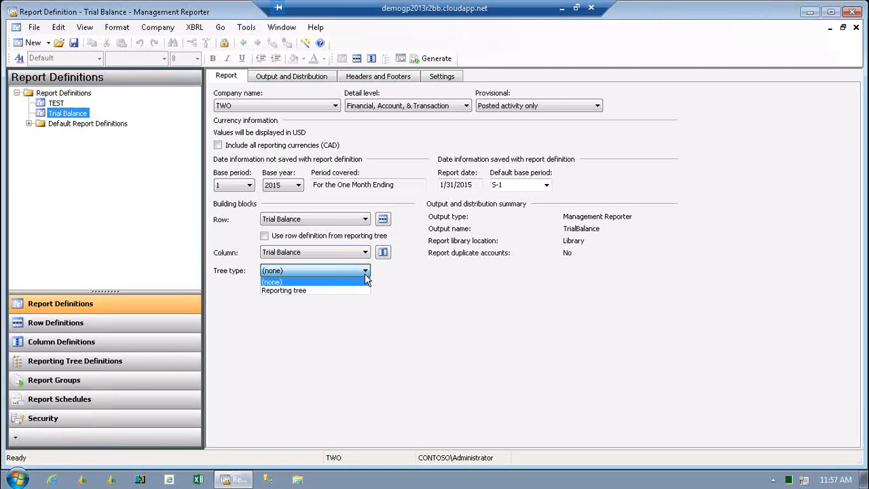
left_click(294, 289)
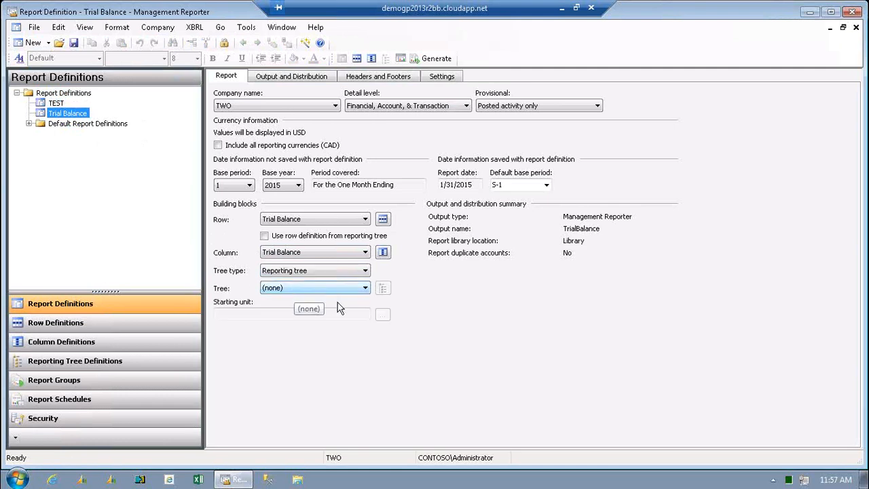
left_click(365, 287)
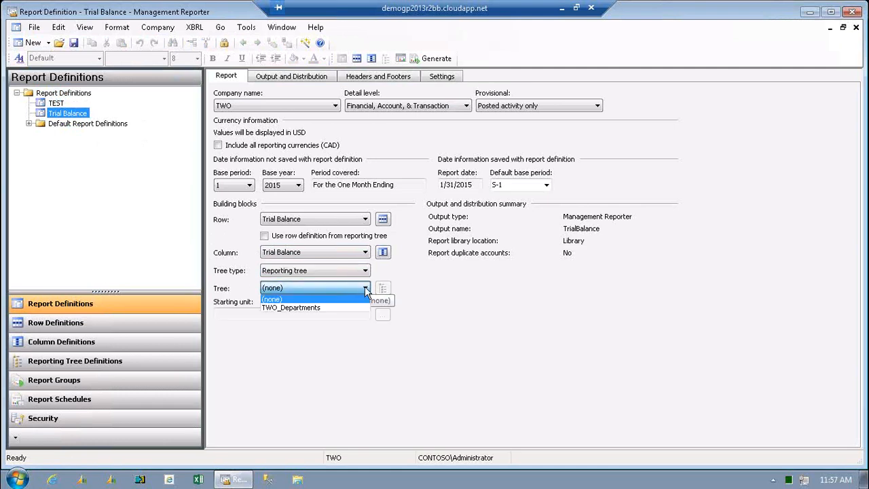
left_click(309, 309)
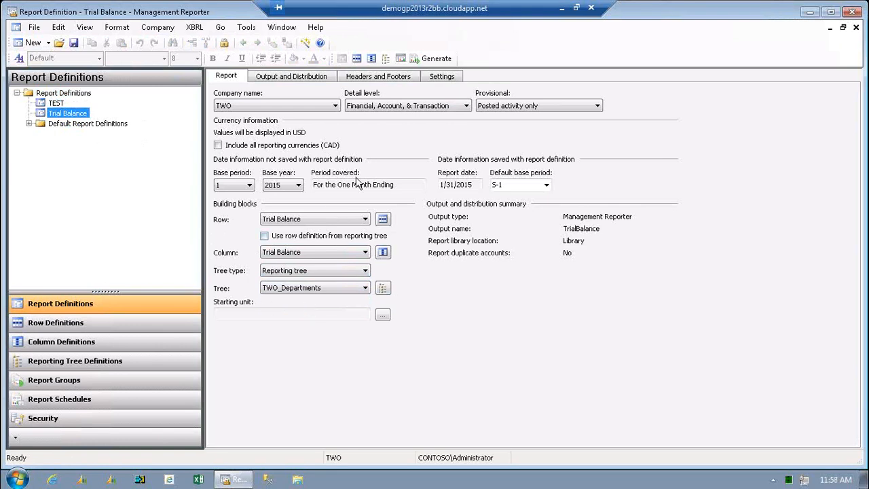
left_click(431, 58)
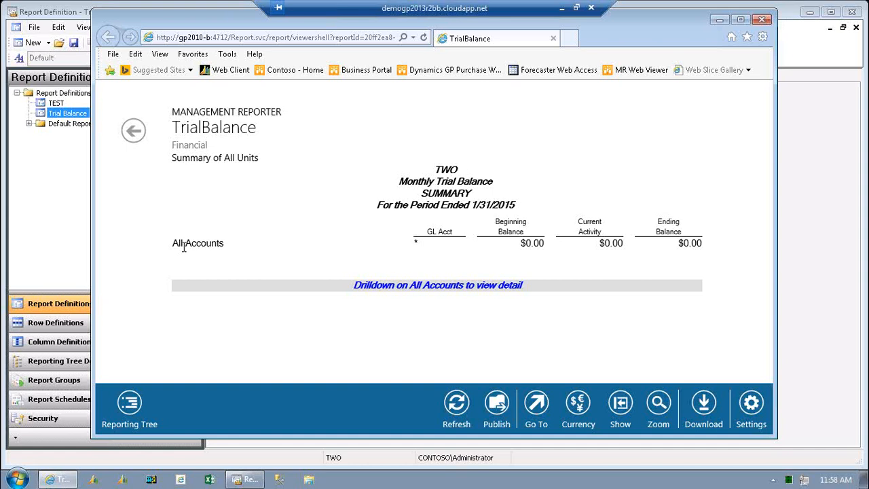
View the Administration unit of the generated TrialBalance report, drill down on All Accounts, and widen the report window to show all balance columns.
left_click(183, 248)
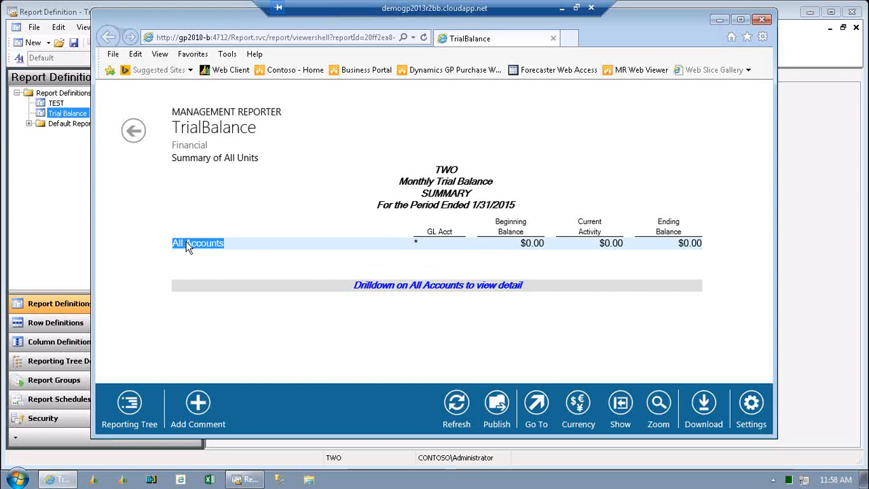
left_click(129, 404)
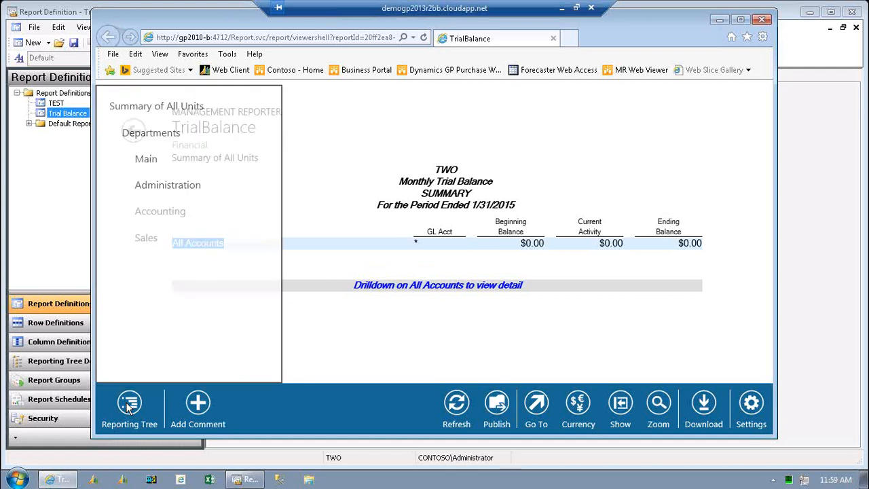
left_click(155, 184)
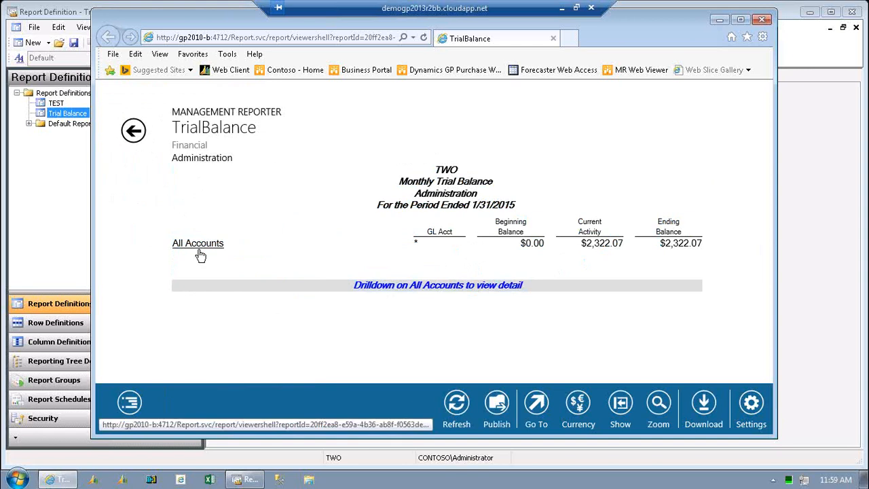
left_click(198, 245)
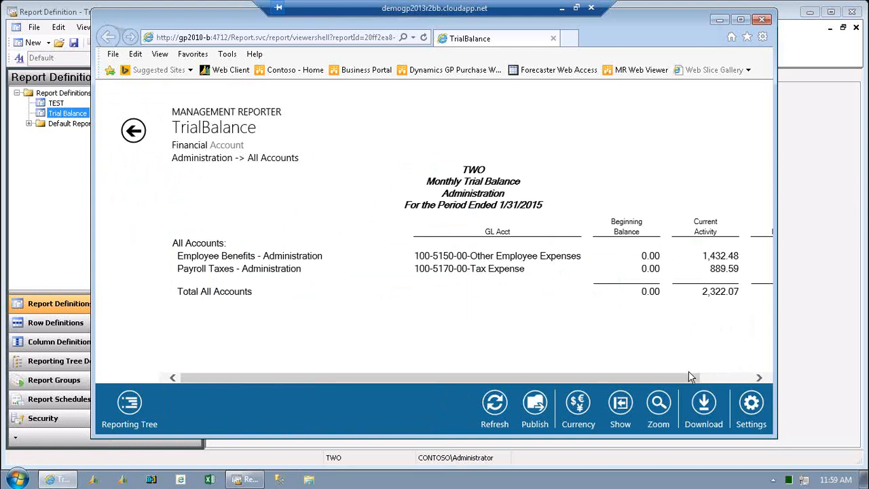
left_click_drag(685, 373, 746, 381)
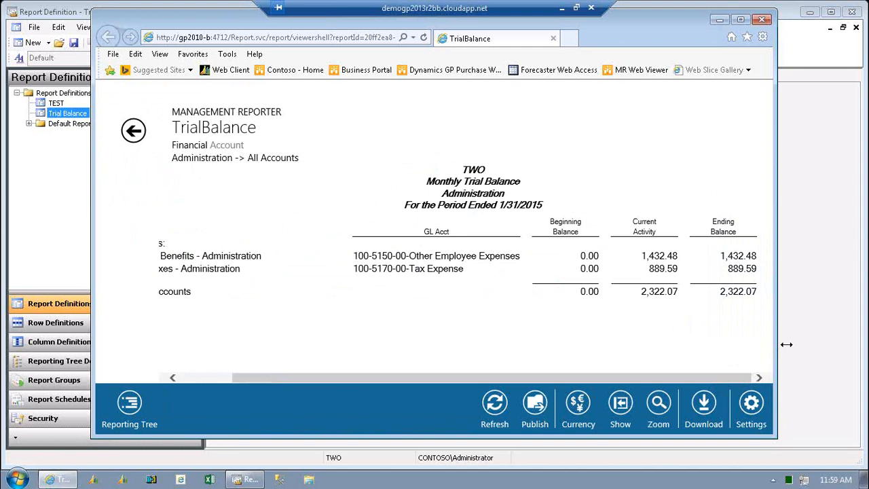
left_click_drag(786, 345, 826, 347)
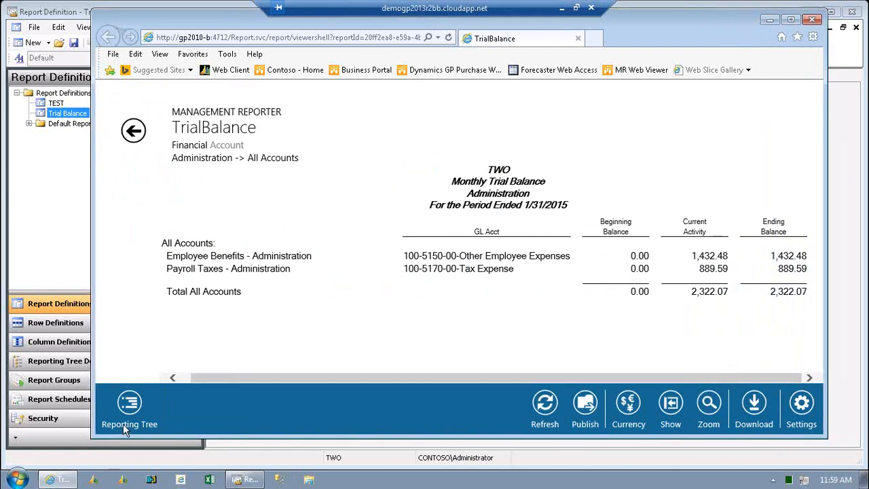
Switch the reporting tree to the Main department and examine its account balances.
left_click(126, 408)
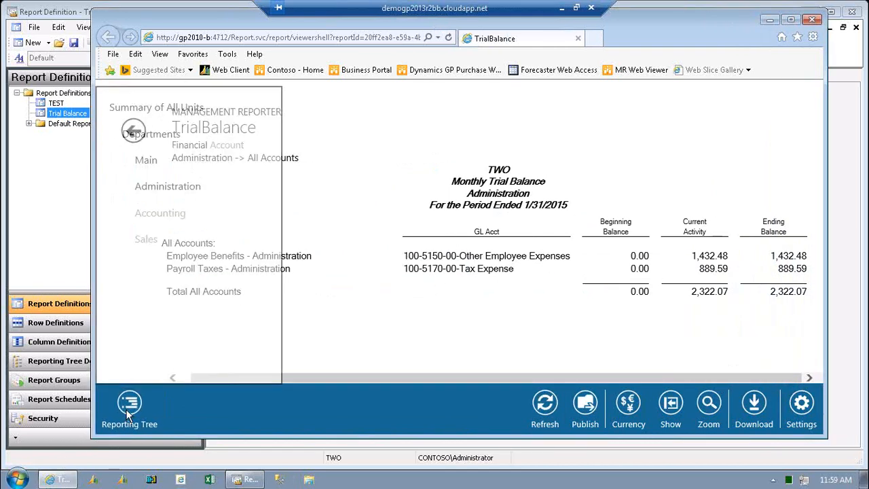
left_click(156, 162)
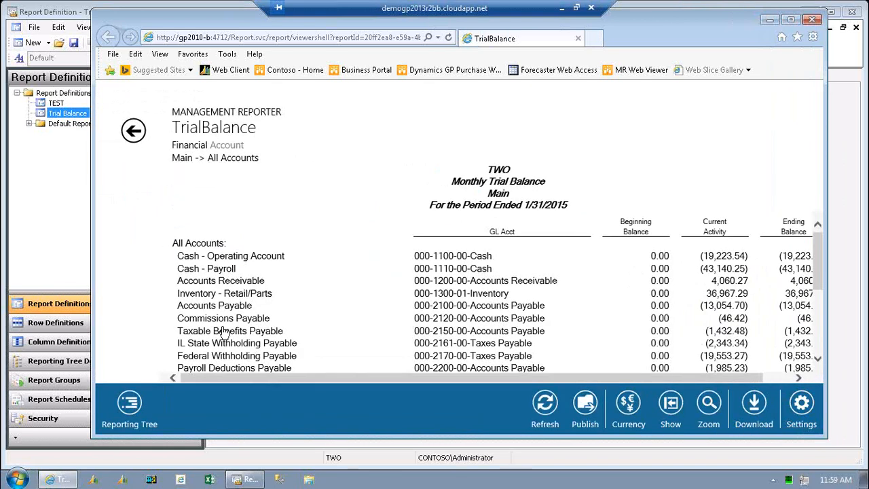
left_click_drag(240, 378, 272, 381)
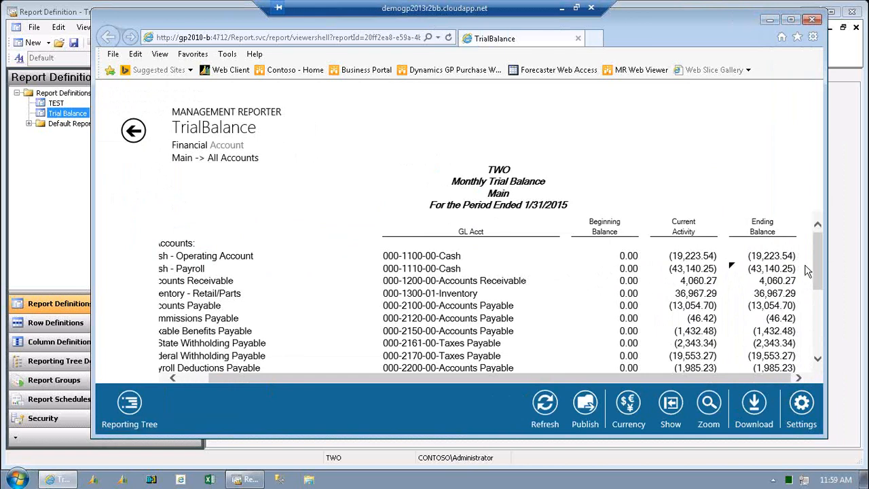
left_click_drag(817, 281, 816, 245)
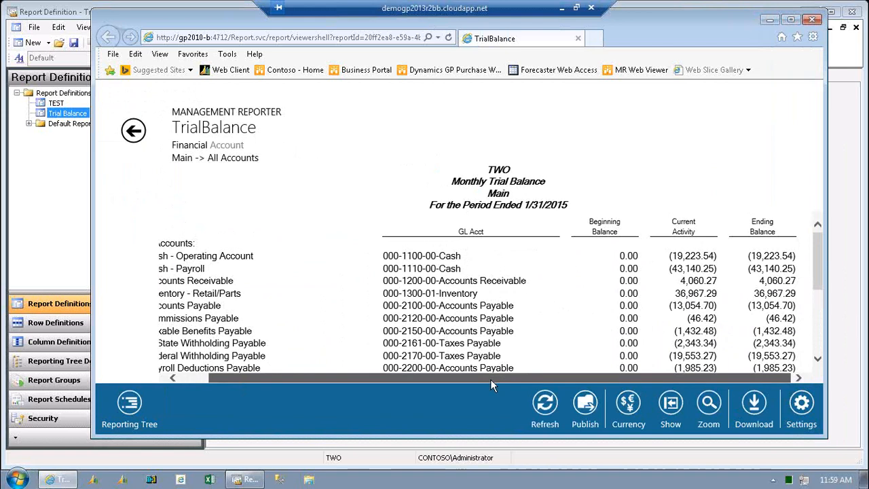
left_click_drag(490, 380, 457, 379)
Switch back to the Administration unit and drill into the transactions of 100-5150-00 Other Employee Expenses, dismissing the calendar reminder.
left_click(131, 405)
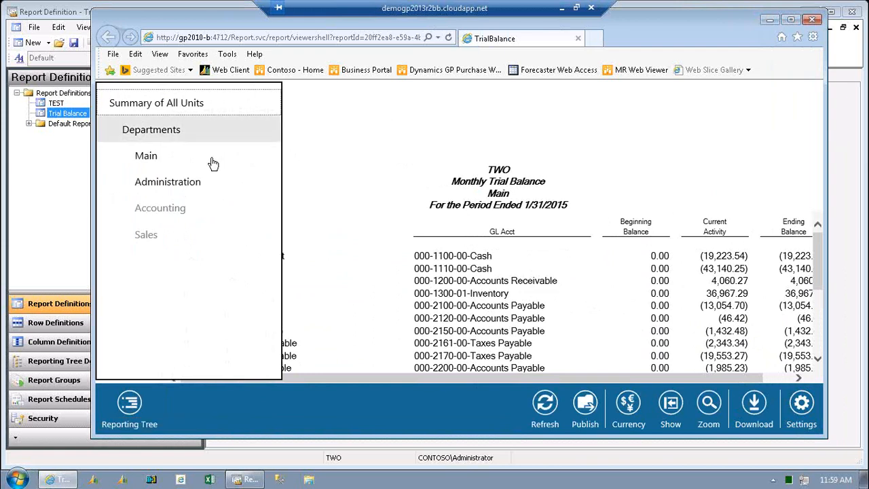
left_click(182, 188)
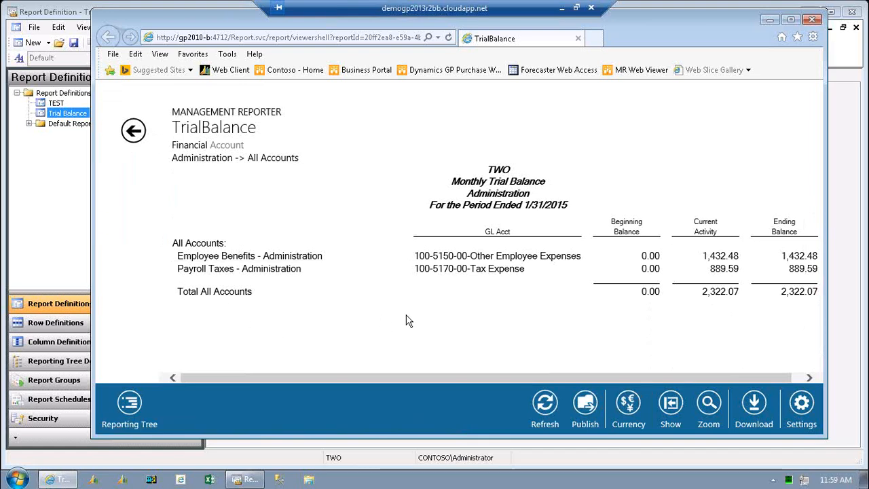
left_click(543, 258)
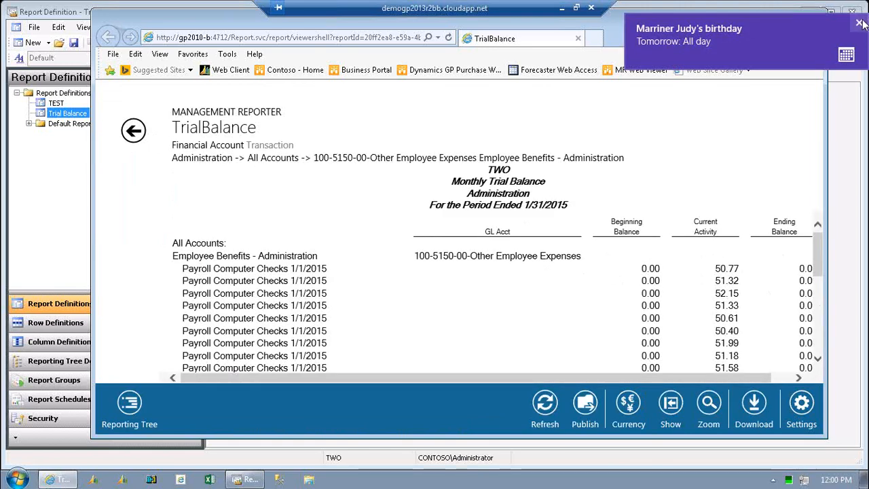
left_click(859, 23)
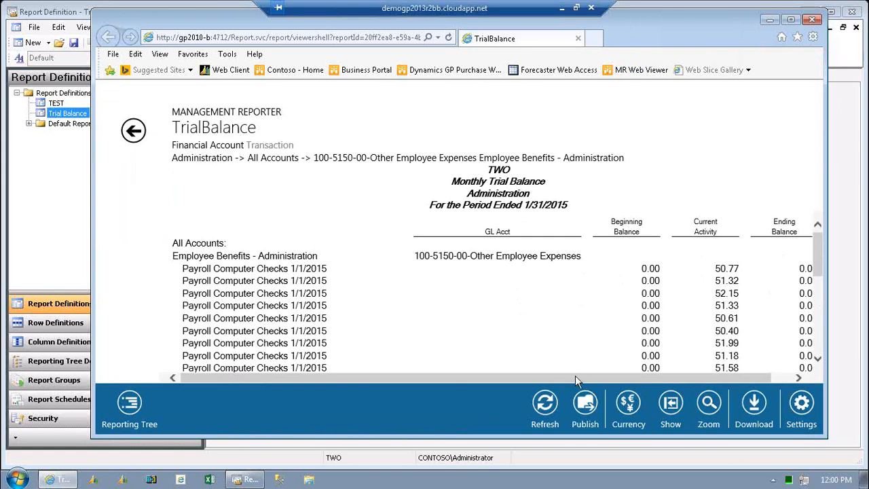
left_click_drag(604, 379, 626, 378)
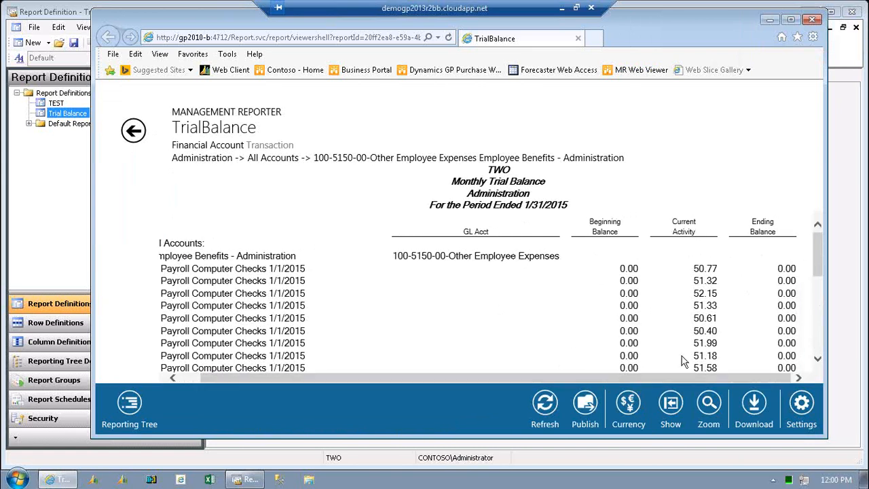
left_click_drag(822, 264, 822, 234)
Go back to the Main department's account list and drill into the Cash - Operating Account transactions.
left_click(134, 130)
left_click(143, 132)
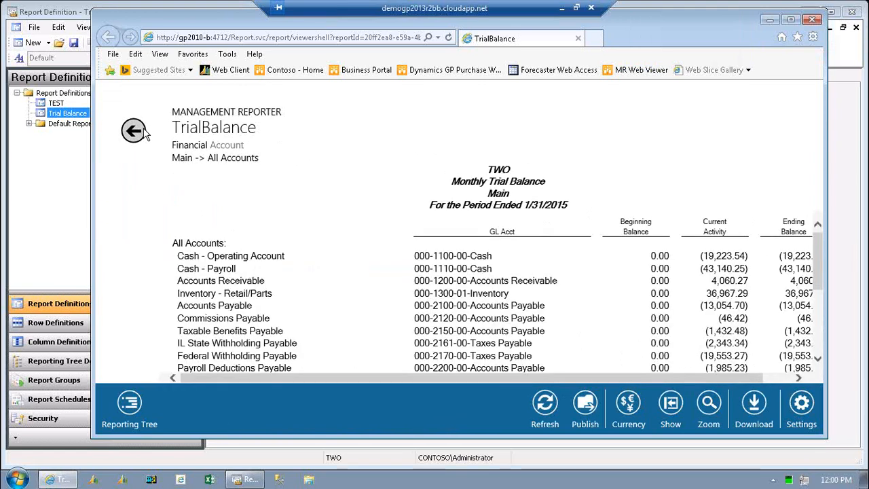
left_click(239, 264)
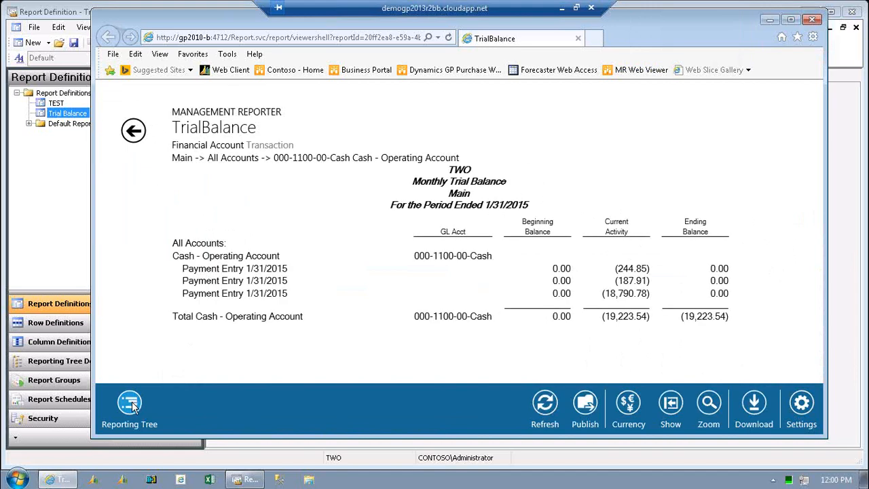
Switch to the Administration unit at the financial level and drill through All Accounts into the Employee Benefits - Administration transactions.
left_click(131, 403)
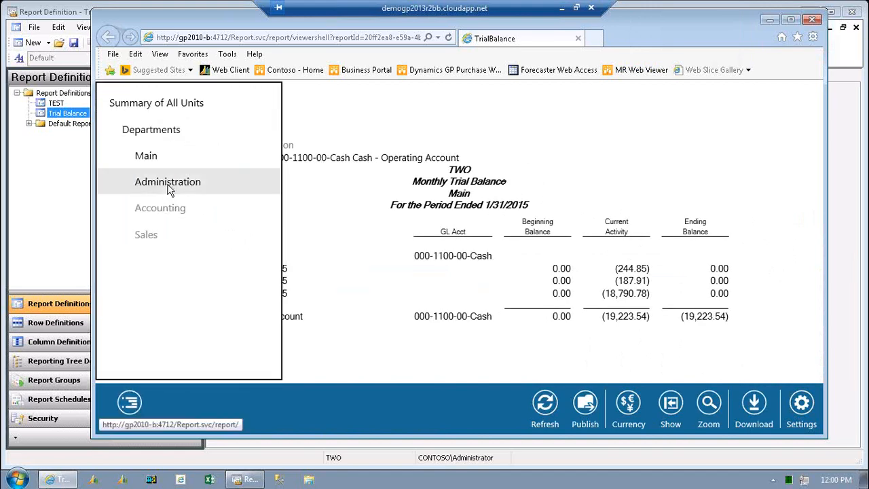
left_click(169, 189)
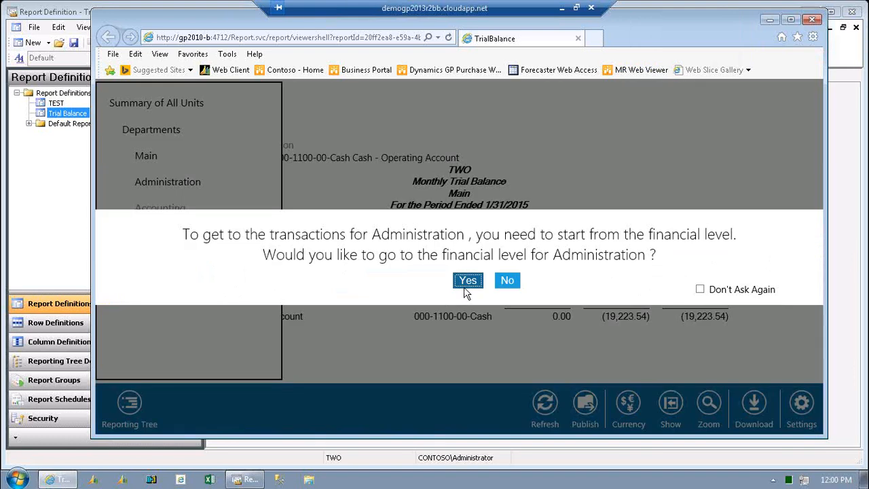
left_click(467, 281)
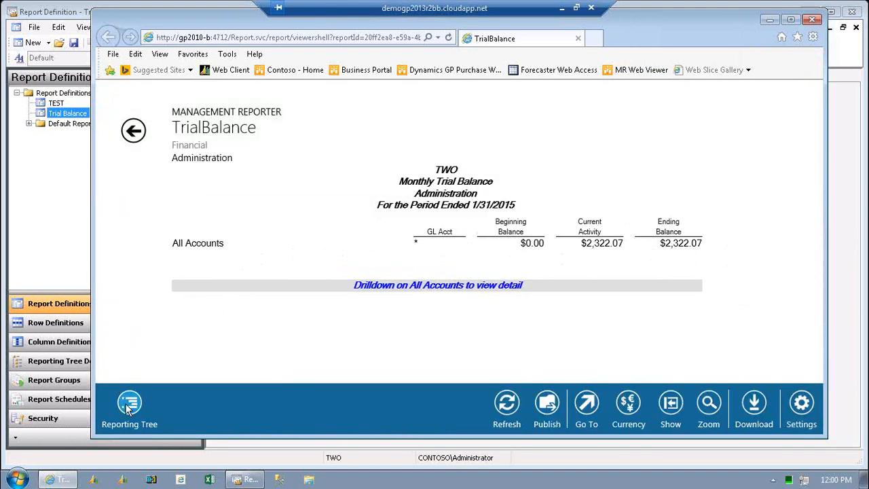
left_click(129, 403)
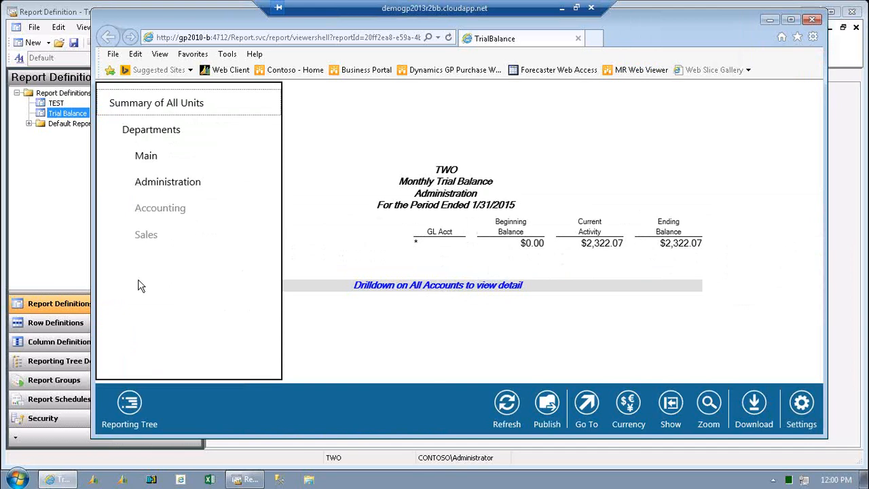
left_click(166, 181)
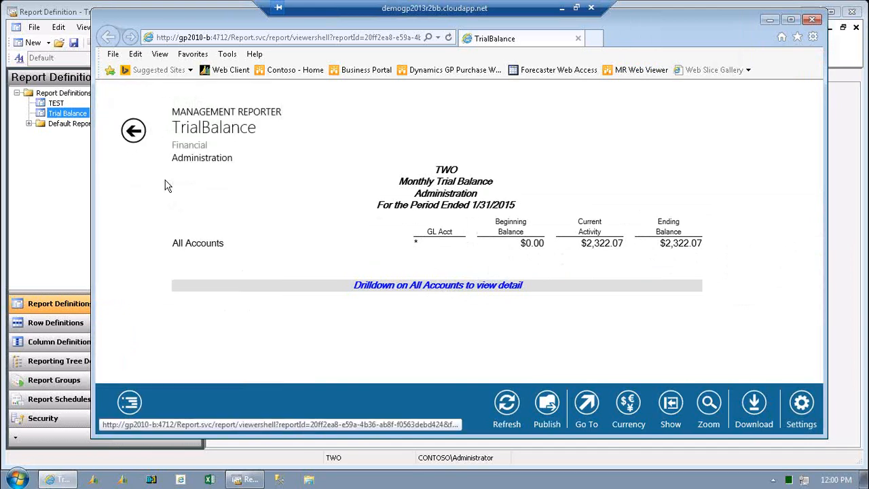
left_click(217, 246)
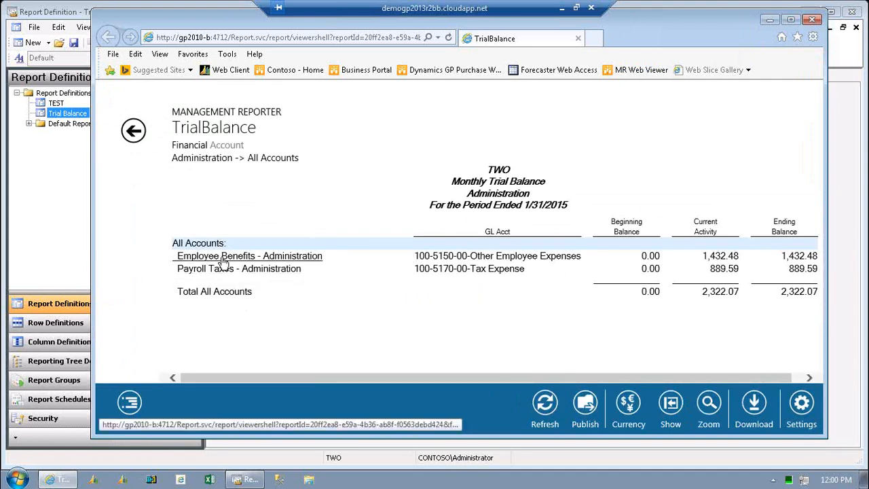
left_click(223, 260)
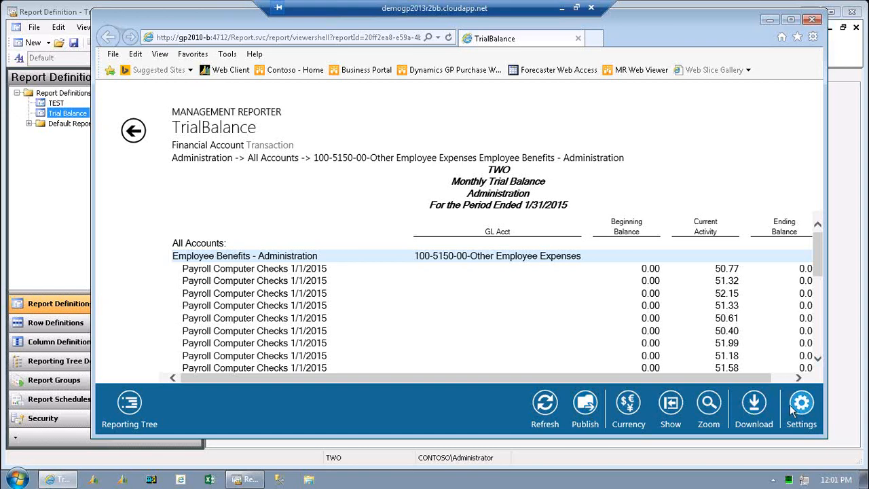
Check the Publish option for the transaction detail and for the Administration summary of the TrialBalance report.
left_click(588, 406)
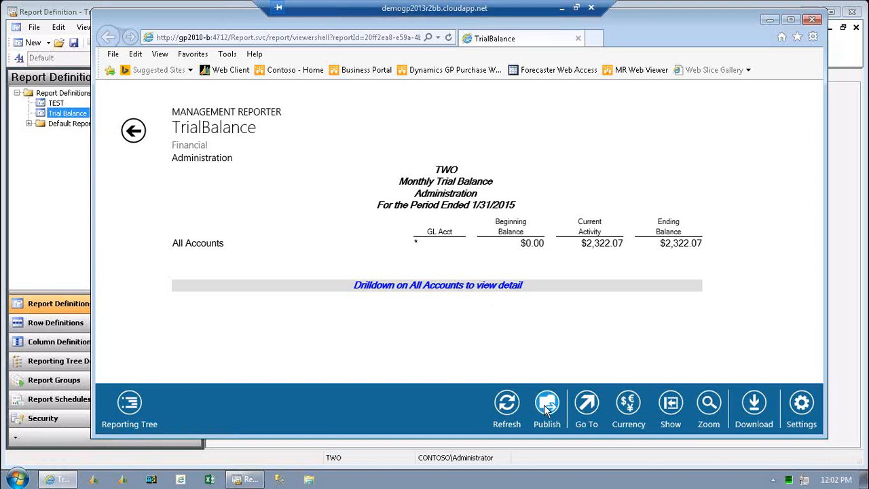
left_click(546, 405)
left_click(130, 135)
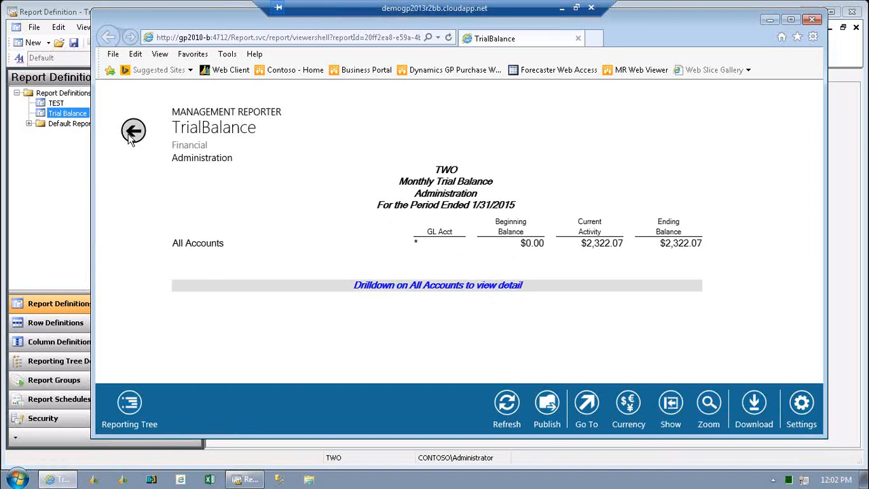
Back out from the Employee Benefits transactions to the Administration summary and close the TrialBalance report viewer.
left_click(131, 136)
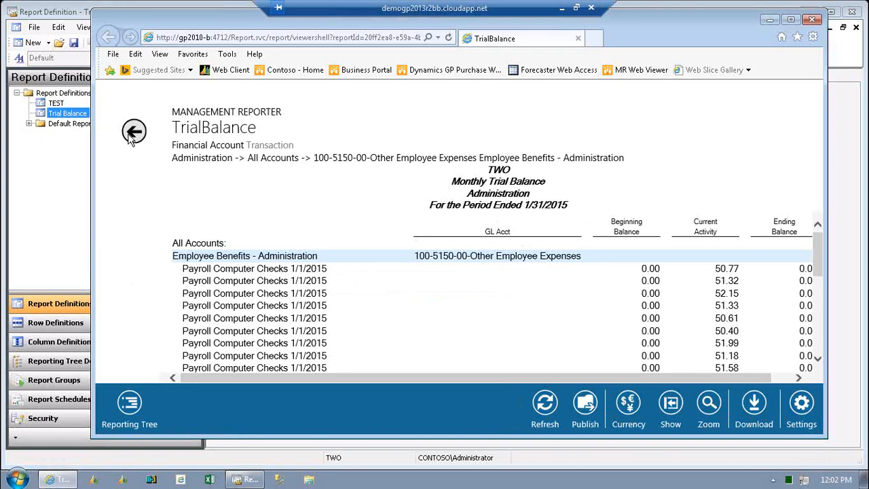
left_click(133, 135)
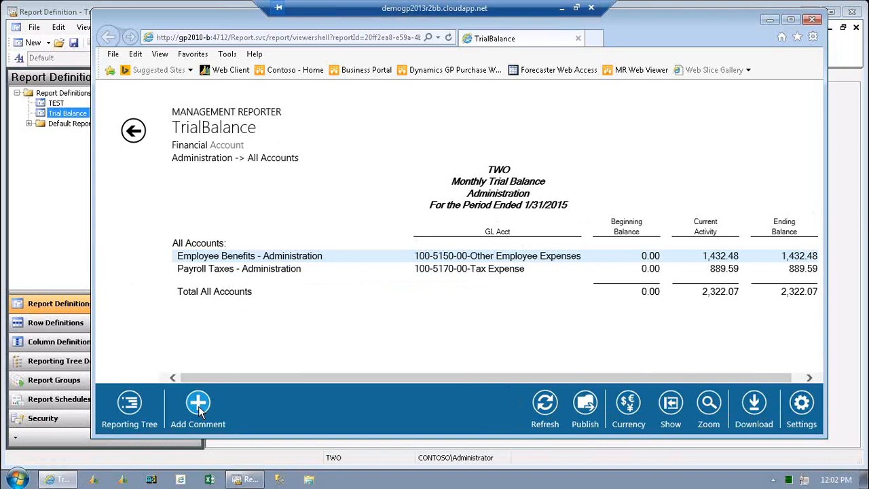
left_click(136, 133)
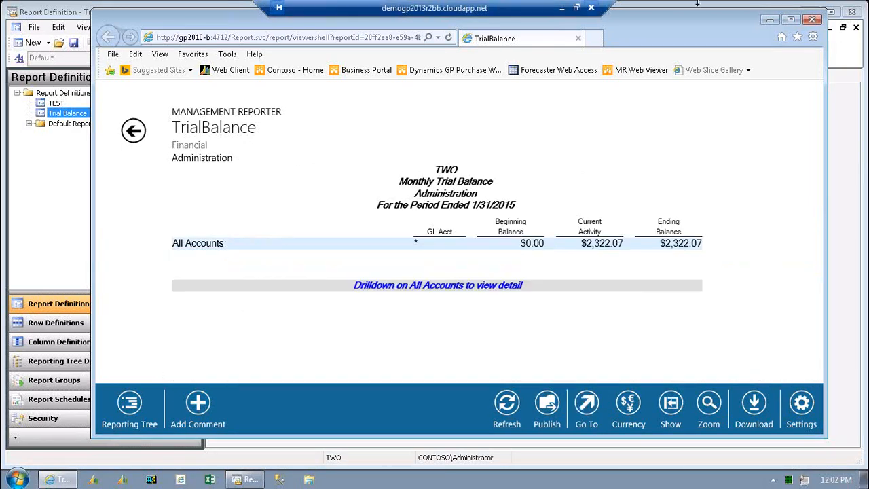
left_click(812, 22)
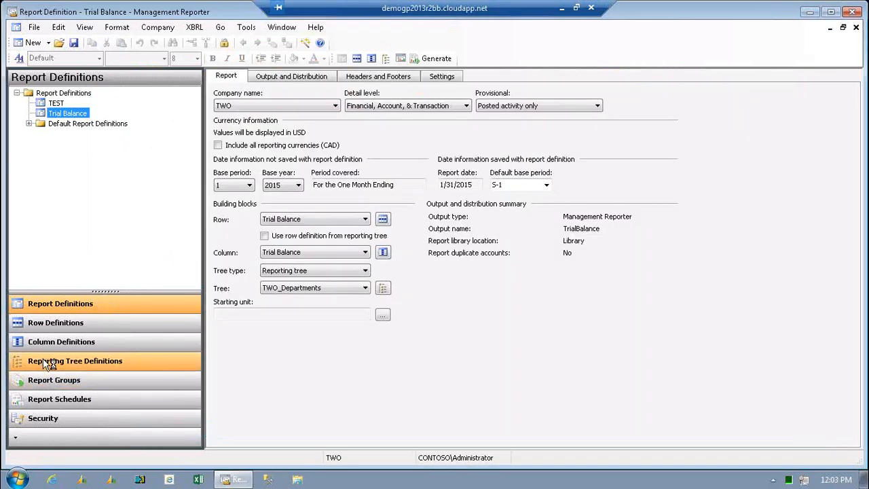
Open the TWO_Departments reporting tree definition to show its units and department dimensions.
left_click(45, 365)
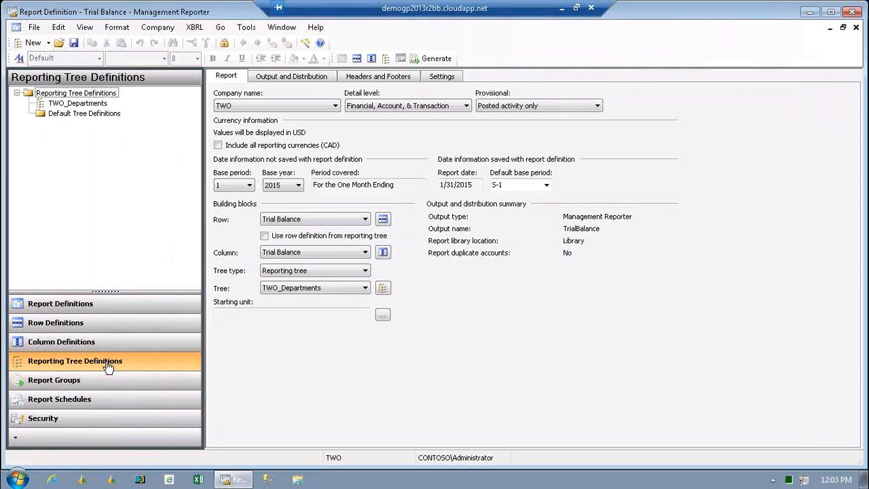
left_click(93, 103)
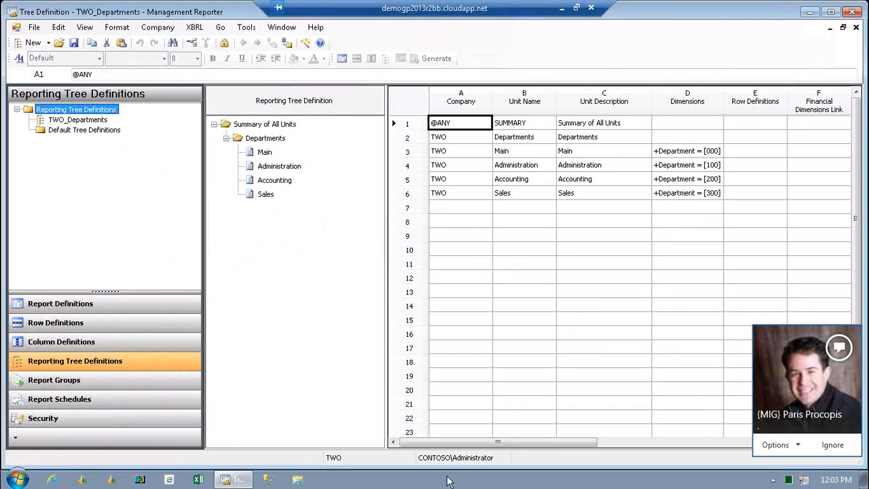
left_click(101, 121)
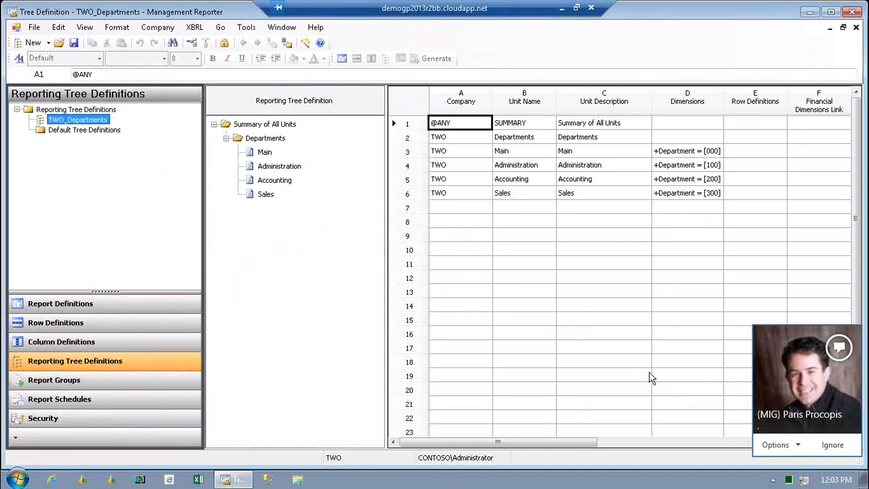
Open the incoming Lync conversation and close it again.
mouse_move(798, 434)
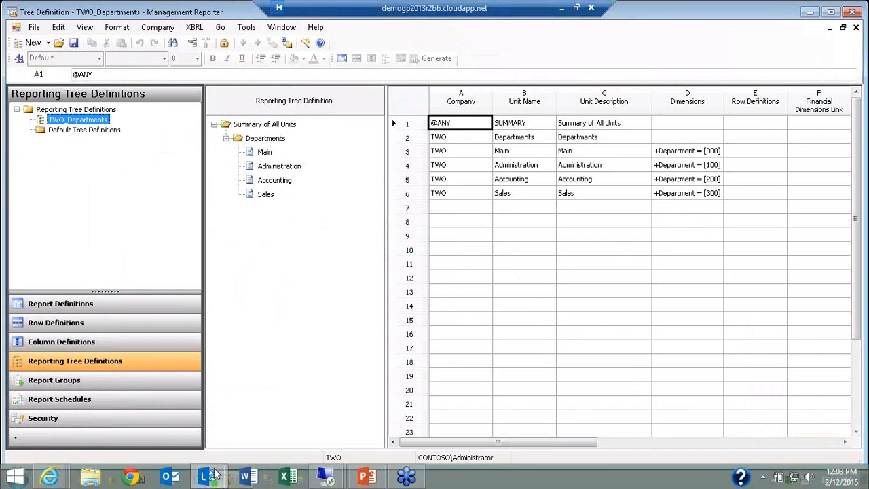
mouse_move(211, 475)
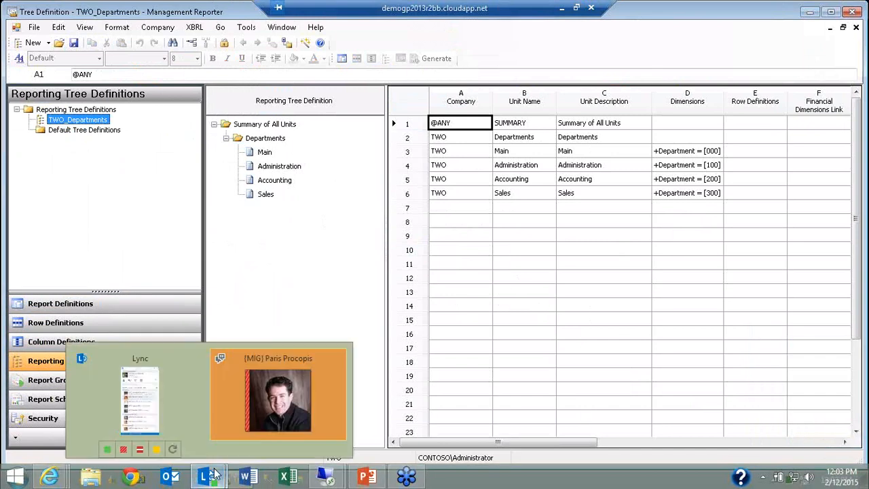
left_click(219, 411)
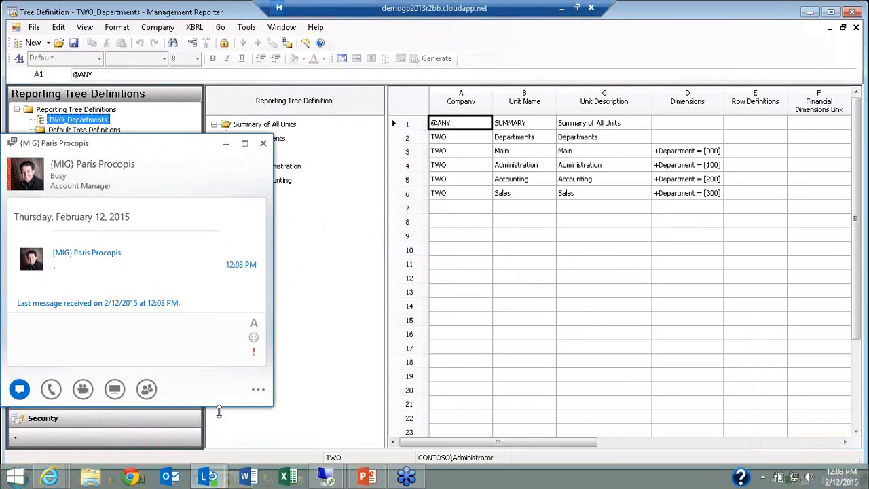
left_click(220, 313)
left_click(262, 144)
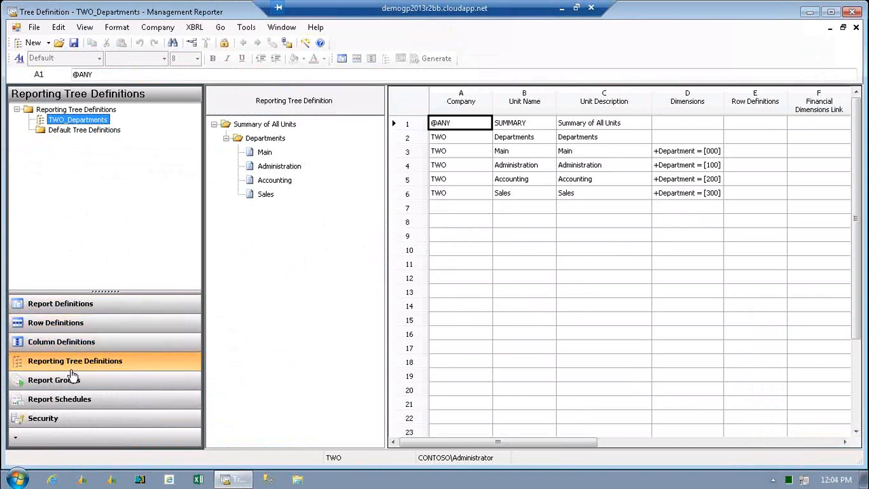
Launch the Migration Wizard of Management Reporter 2012 to show its FRx 6.7 migration options.
left_click(19, 479)
left_click(32, 426)
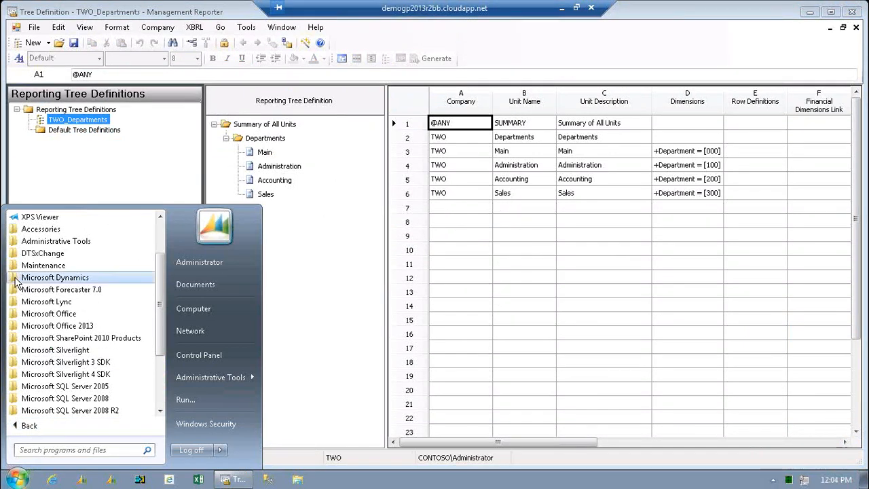
left_click(15, 278)
left_click(53, 364)
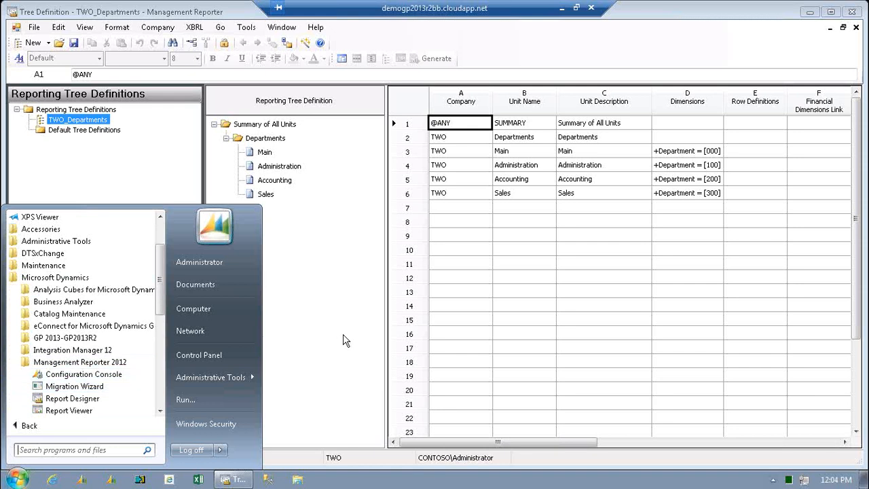
left_click(54, 386)
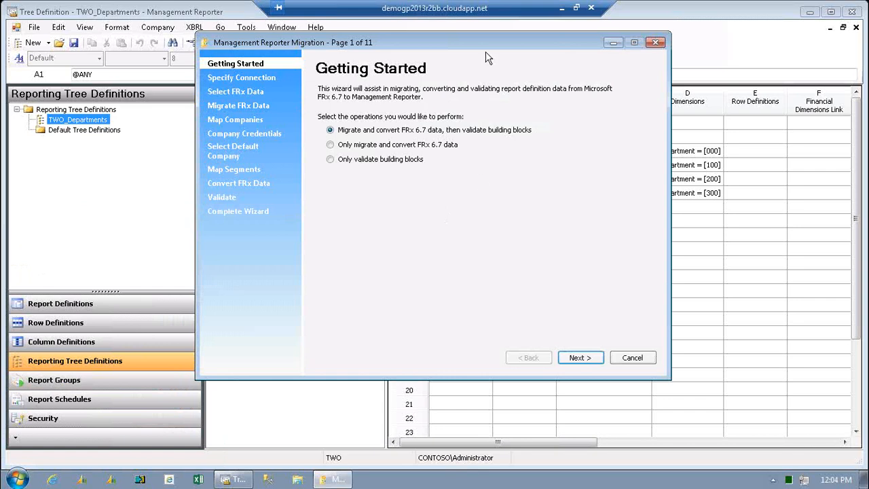
Leave the Migration Wizard, confirm the exit and dismiss its error dialogs.
left_click(656, 44)
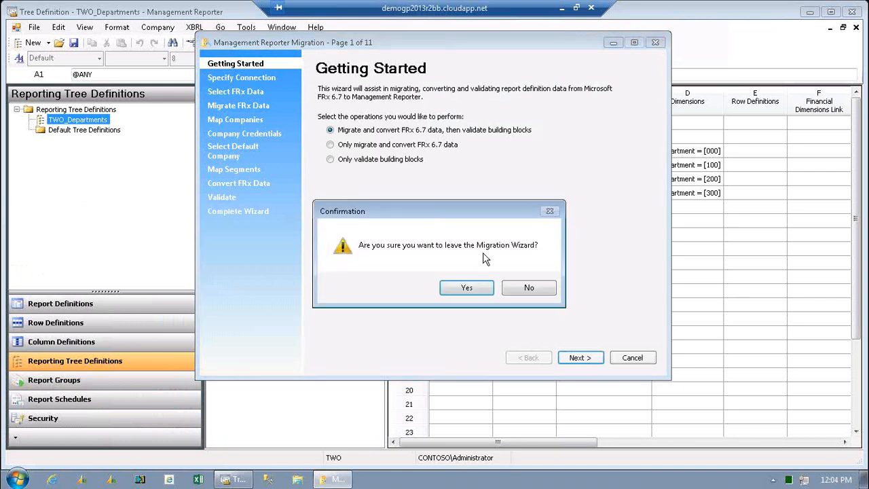
left_click(475, 287)
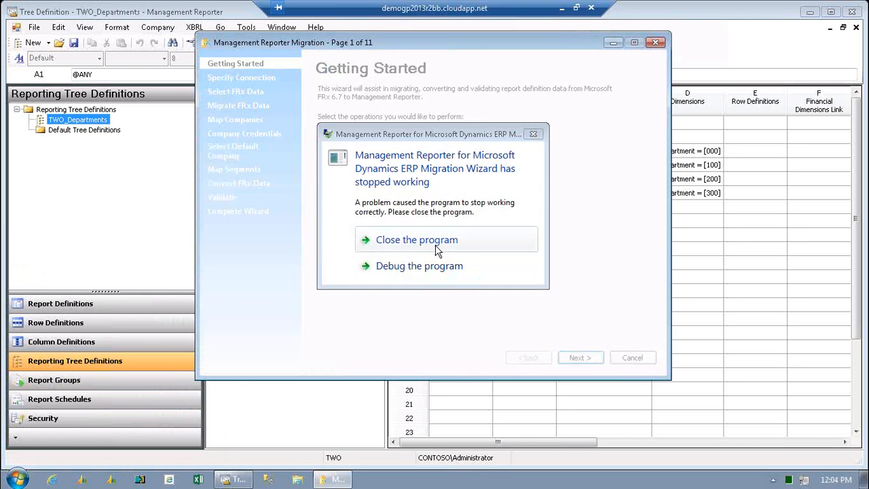
left_click(437, 240)
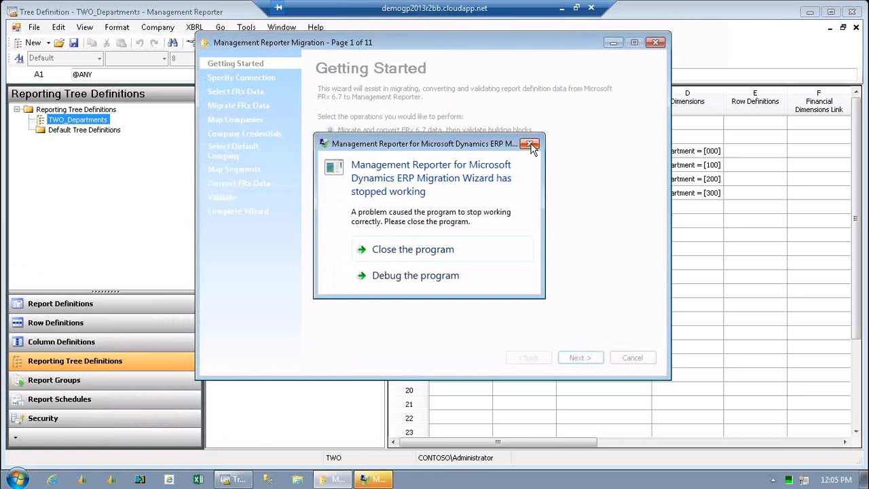
left_click(530, 144)
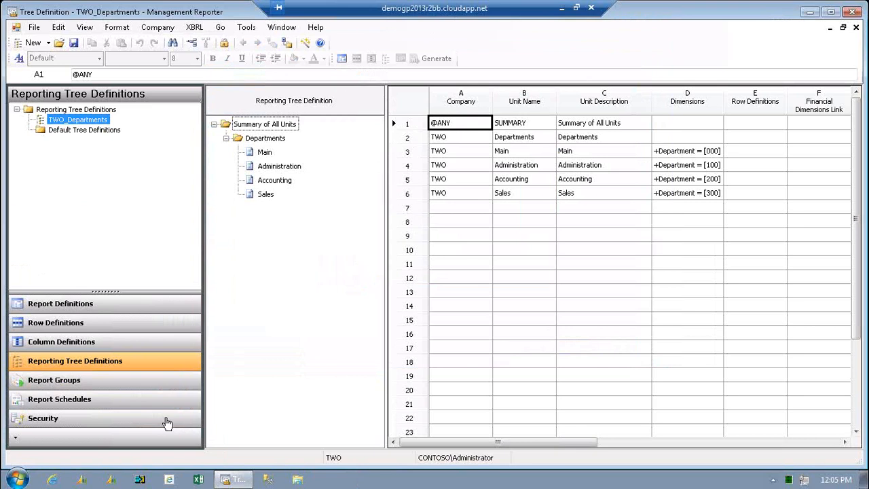
Show the programs installed with Management Reporter 2012 under Microsoft Dynamics, then return to the tree definition.
left_click(17, 479)
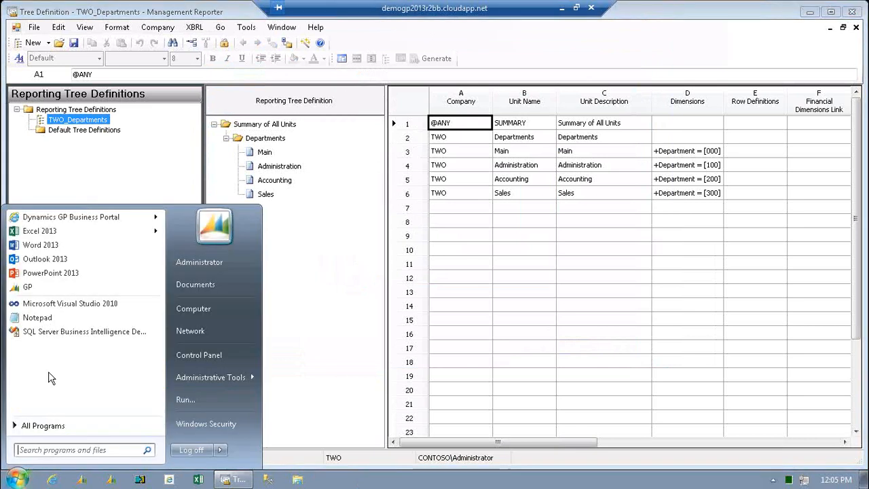
left_click(23, 427)
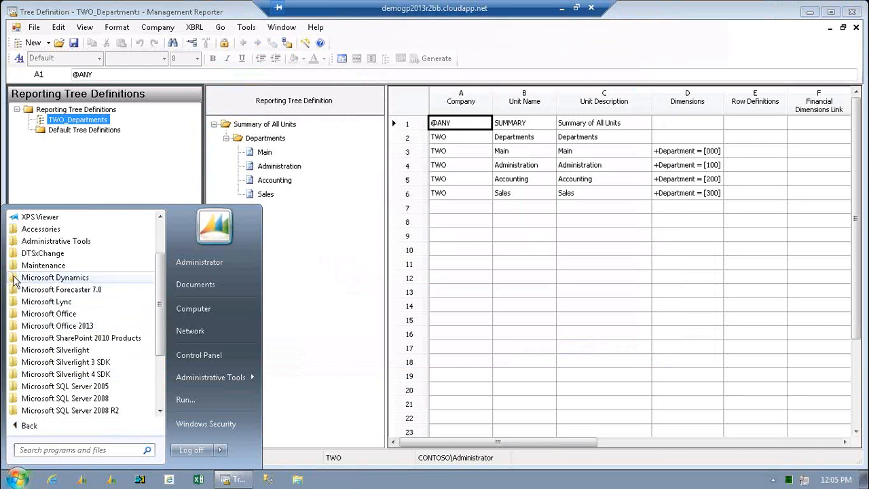
left_click(16, 277)
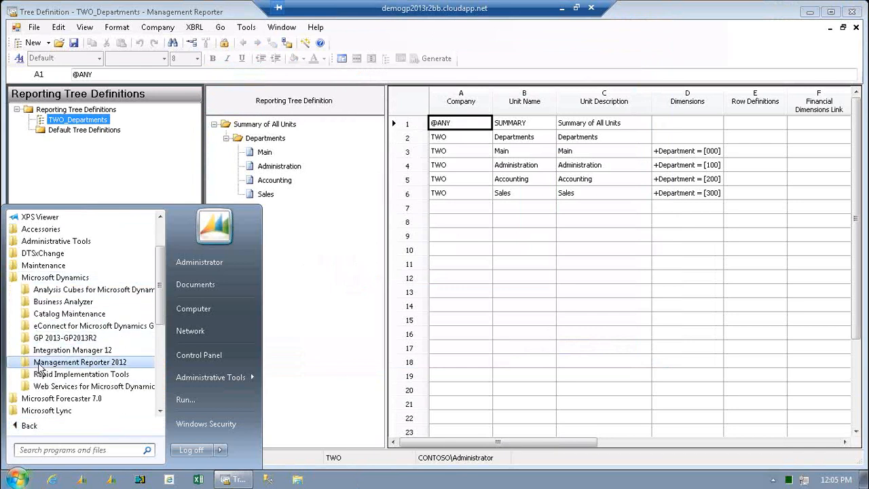
left_click(38, 362)
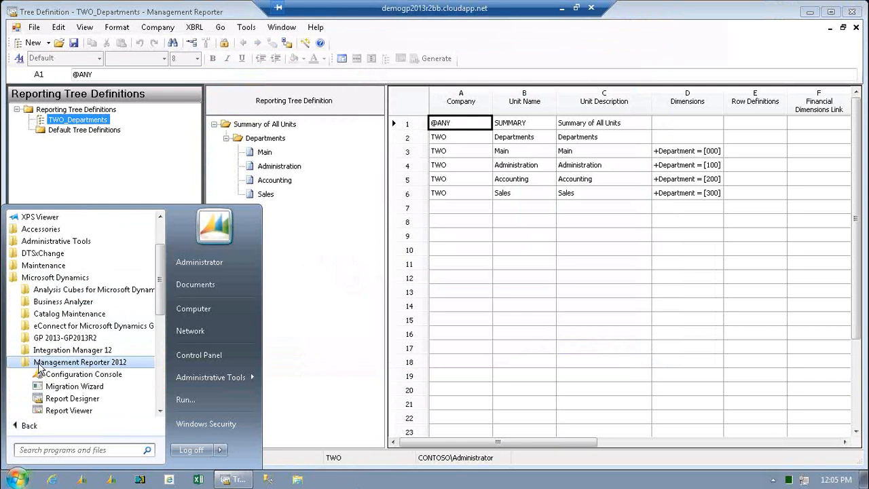
left_click(304, 335)
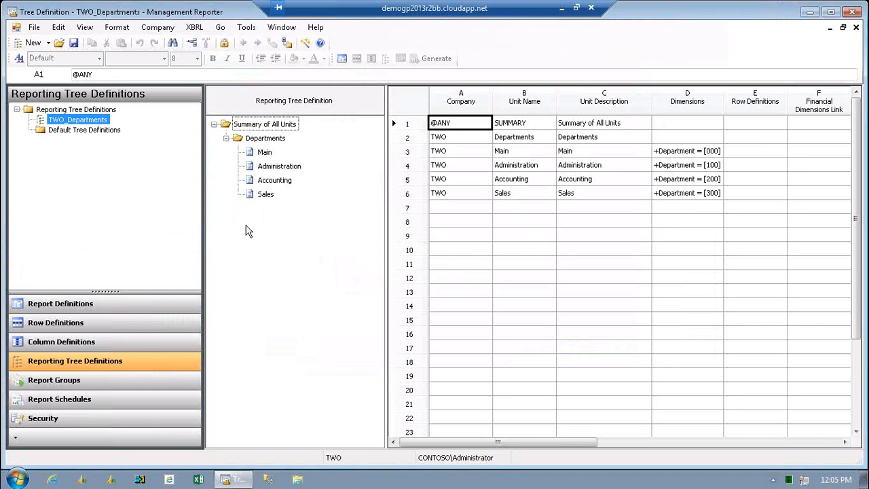
Show the list of report definitions and go on to the column definitions.
left_click(85, 306)
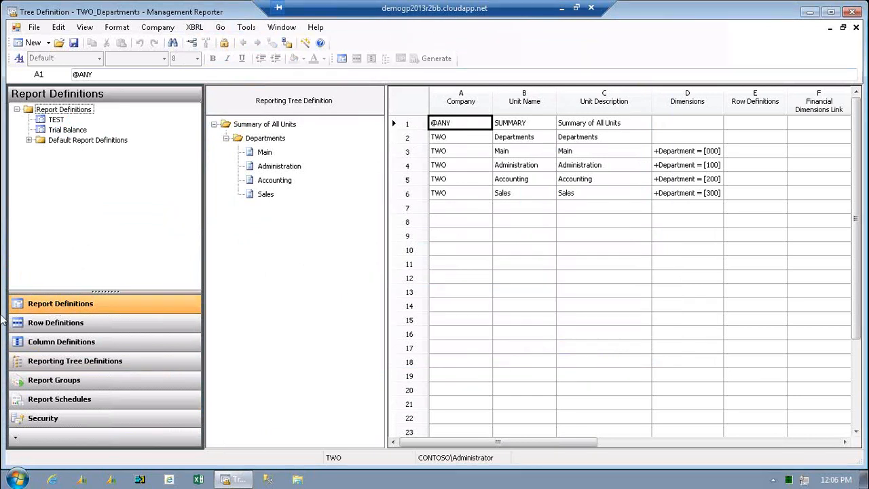
left_click(68, 341)
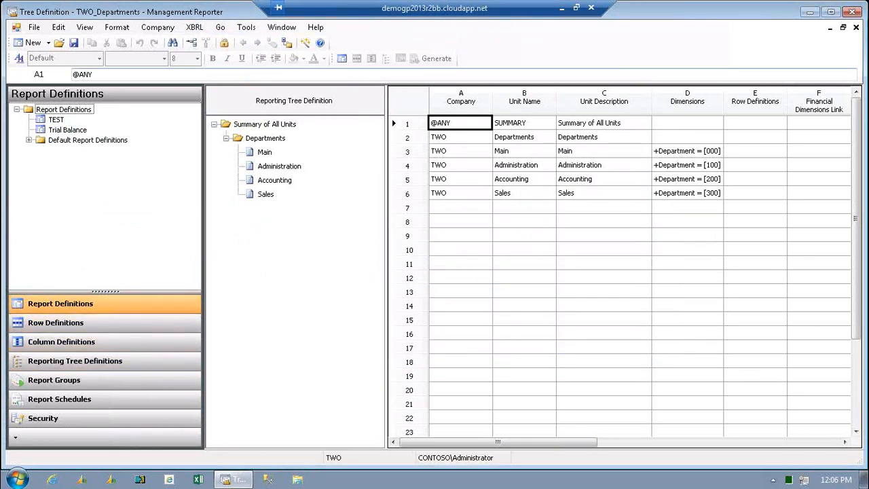